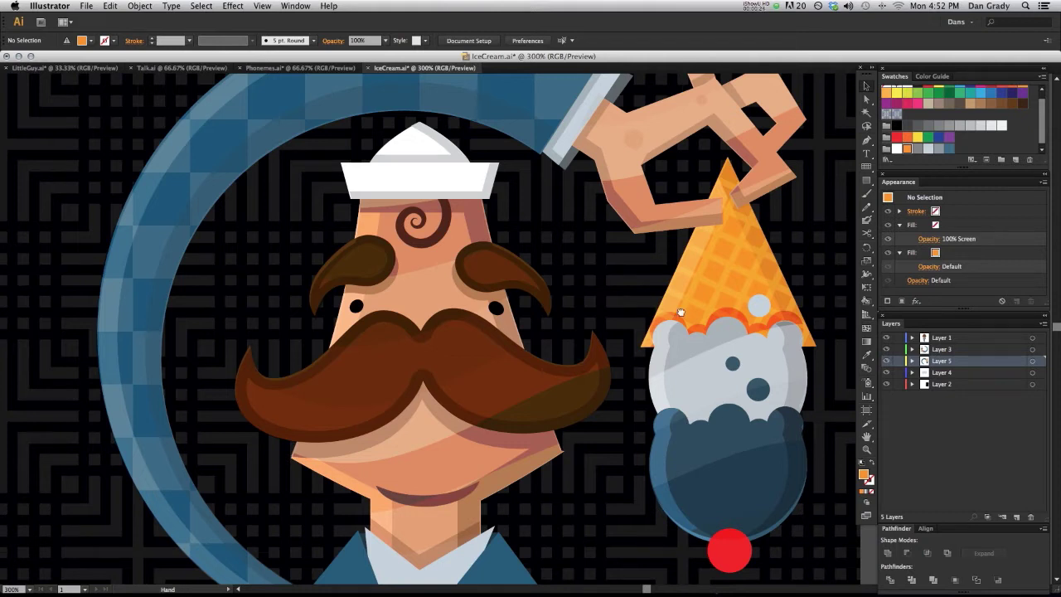
Scroll the canvas to reveal the maze pattern tile beside the vendor artwork.
scroll(600, 289, right, 10)
scroll(775, 202, right, 4)
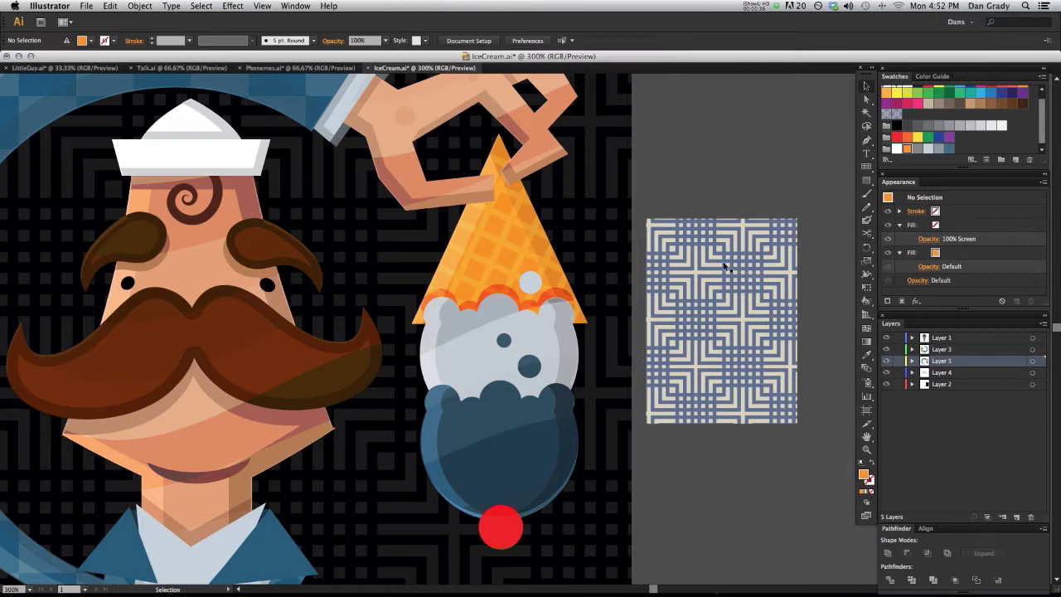
click(787, 307)
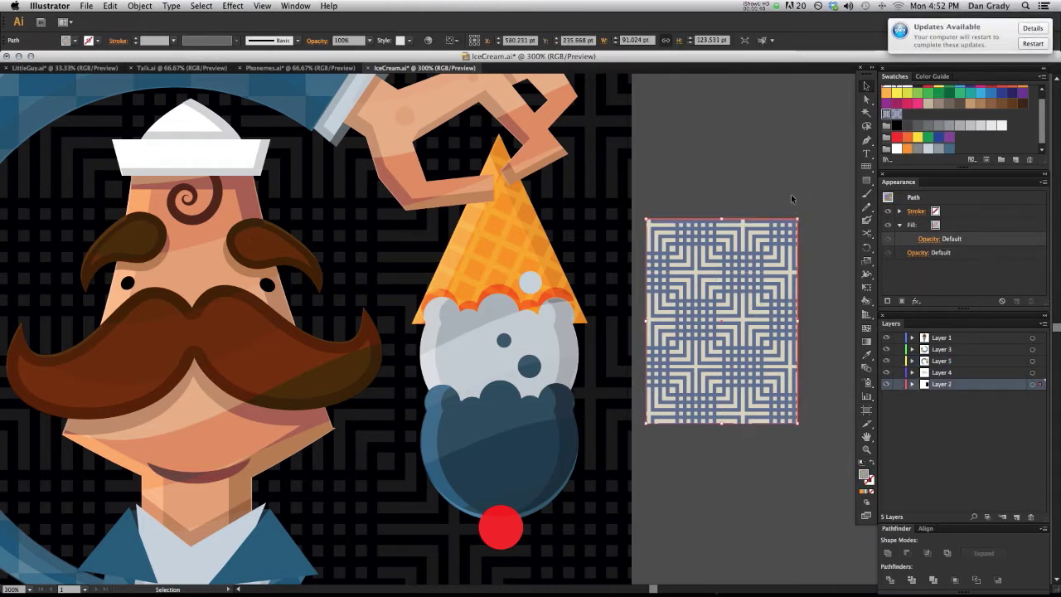
drag(797, 219, 854, 126)
key(super+z)
key(super+z)
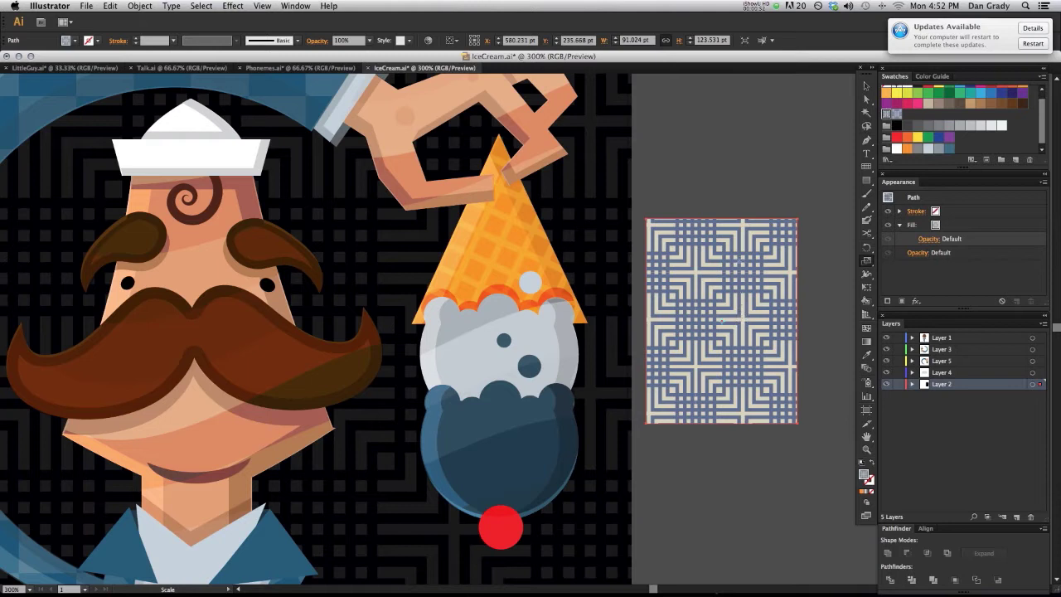
click(707, 175)
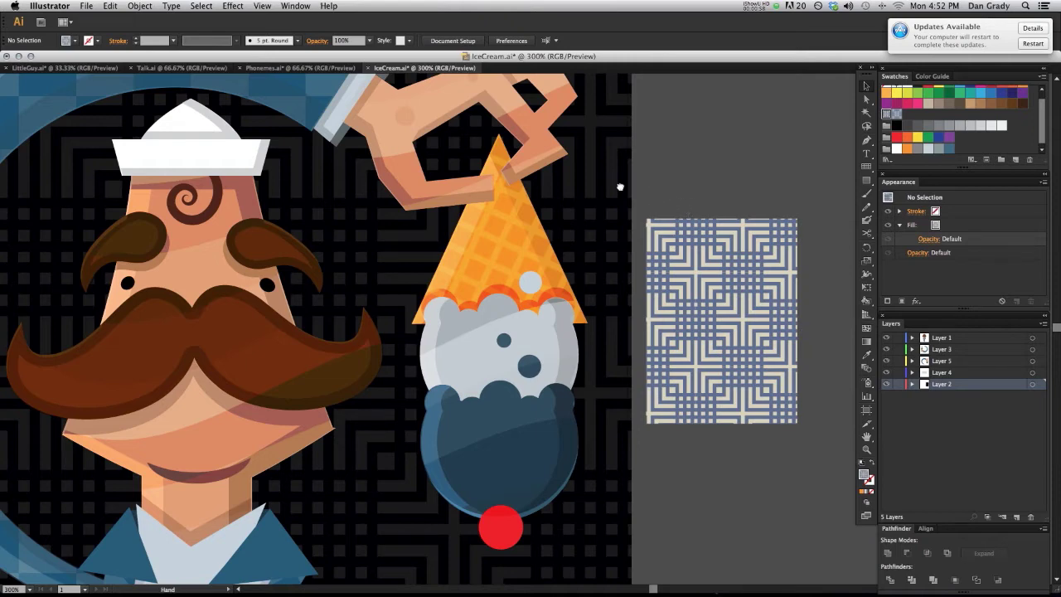
drag(638, 187, 675, 177)
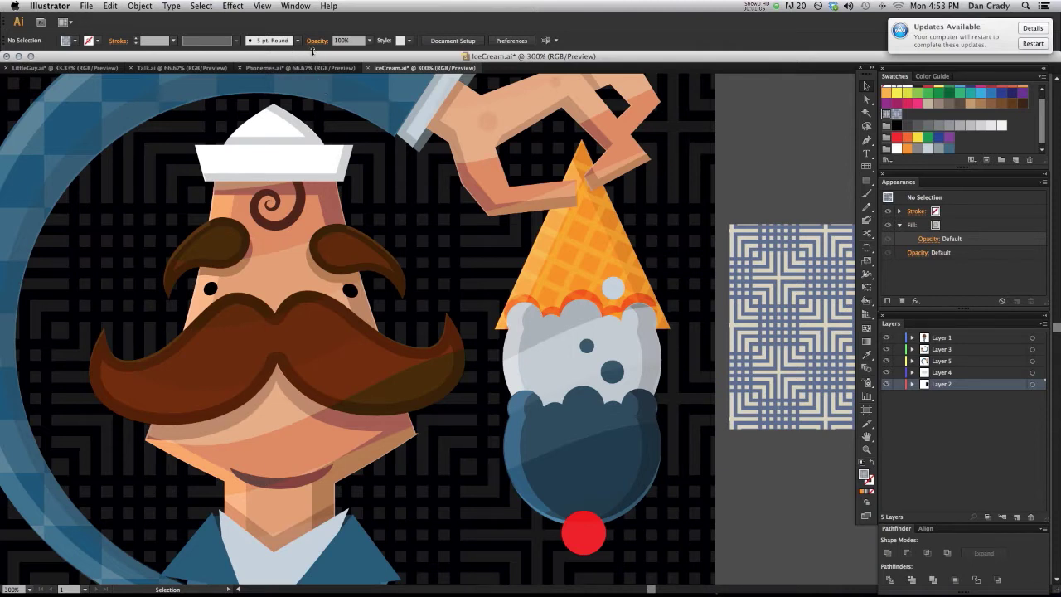
click(286, 6)
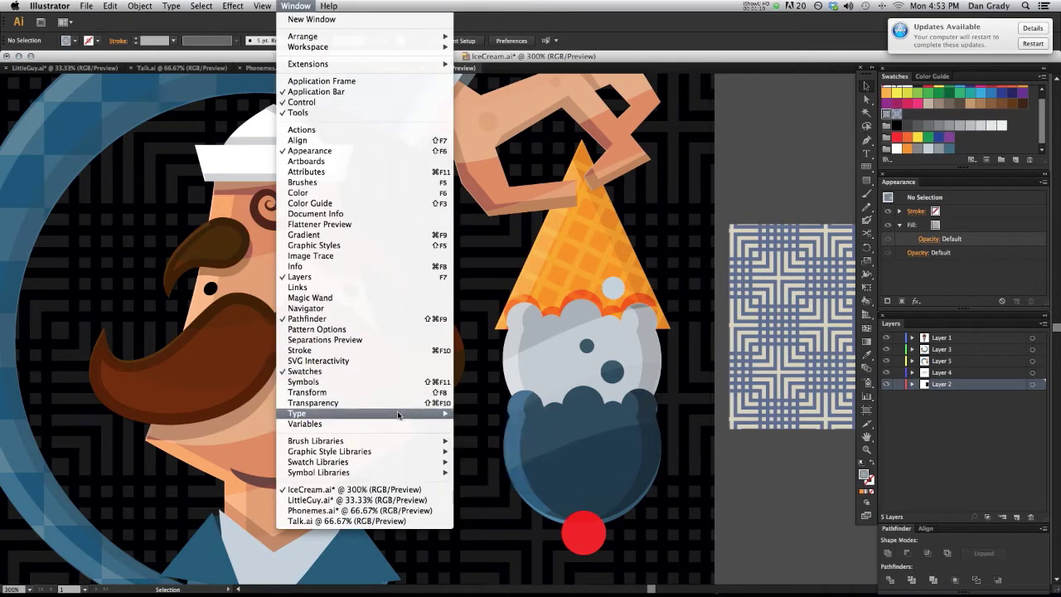
Open the Transform panel and delete the maze pattern sample rectangle from the pasteboard.
click(377, 394)
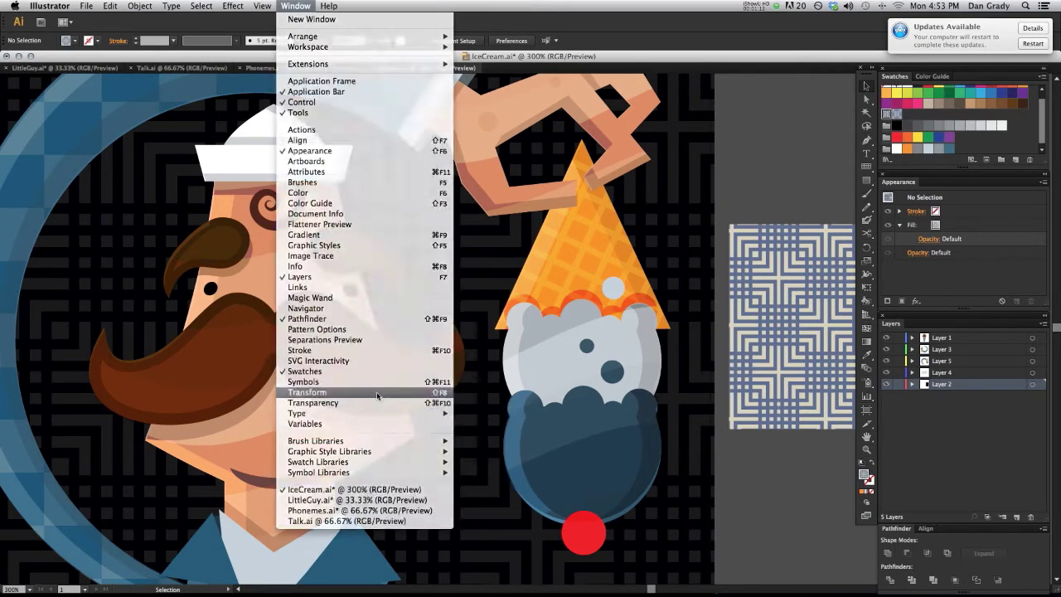
scroll(787, 414, right, 3)
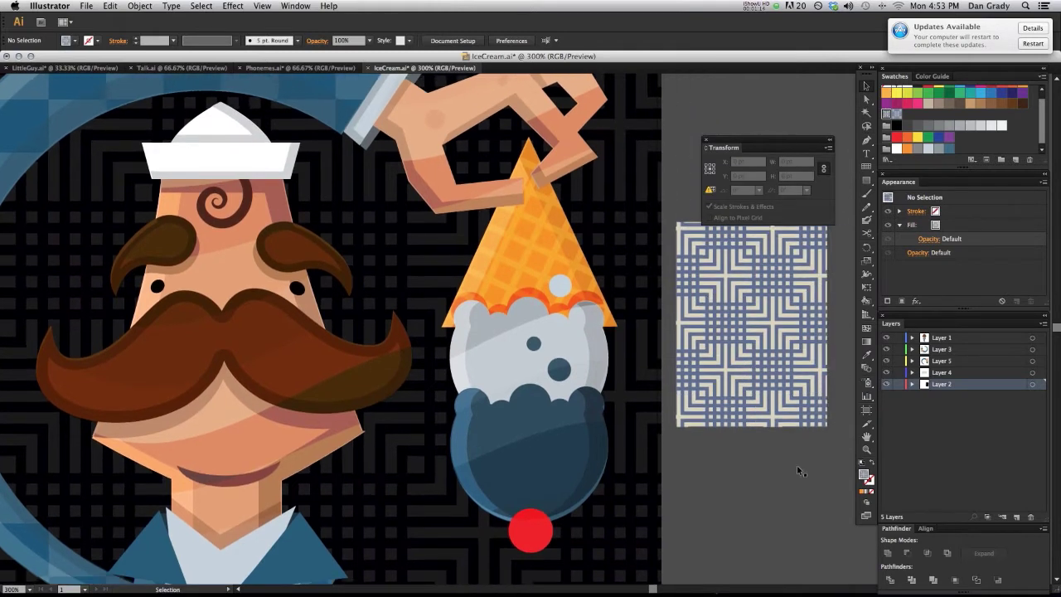
click(738, 397)
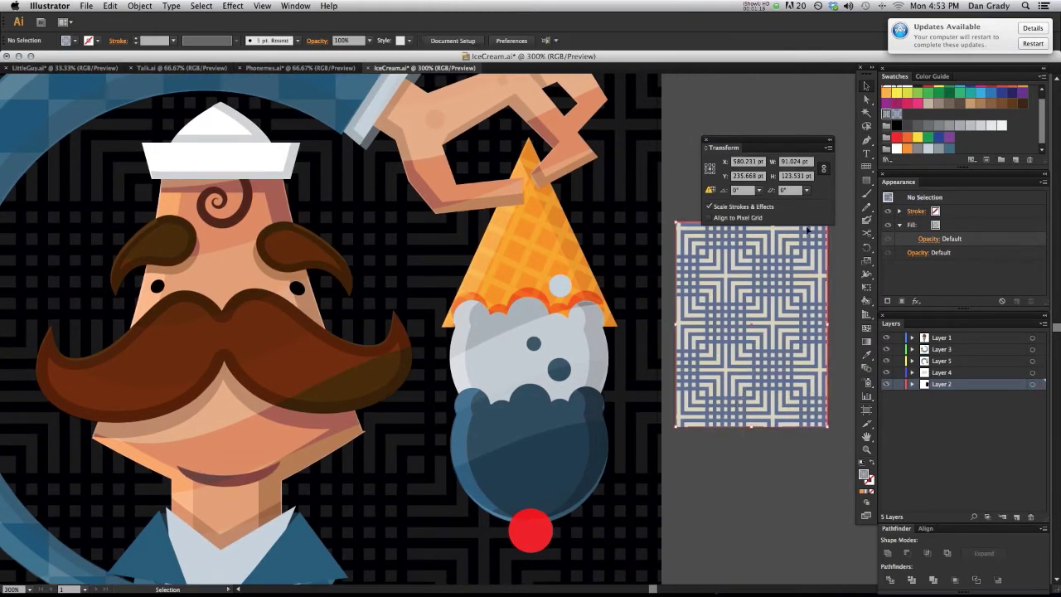
key(Delete)
Reposition the Transform panel and toggle its width/height proportion link, leaving extra options hidden.
drag(720, 140, 702, 167)
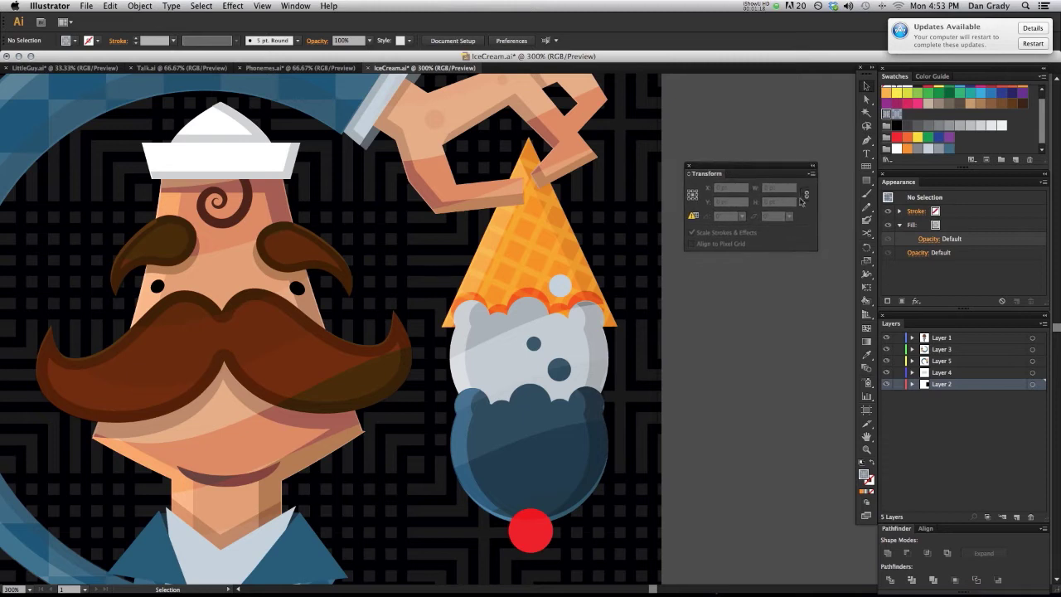
click(804, 196)
drag(746, 170, 741, 180)
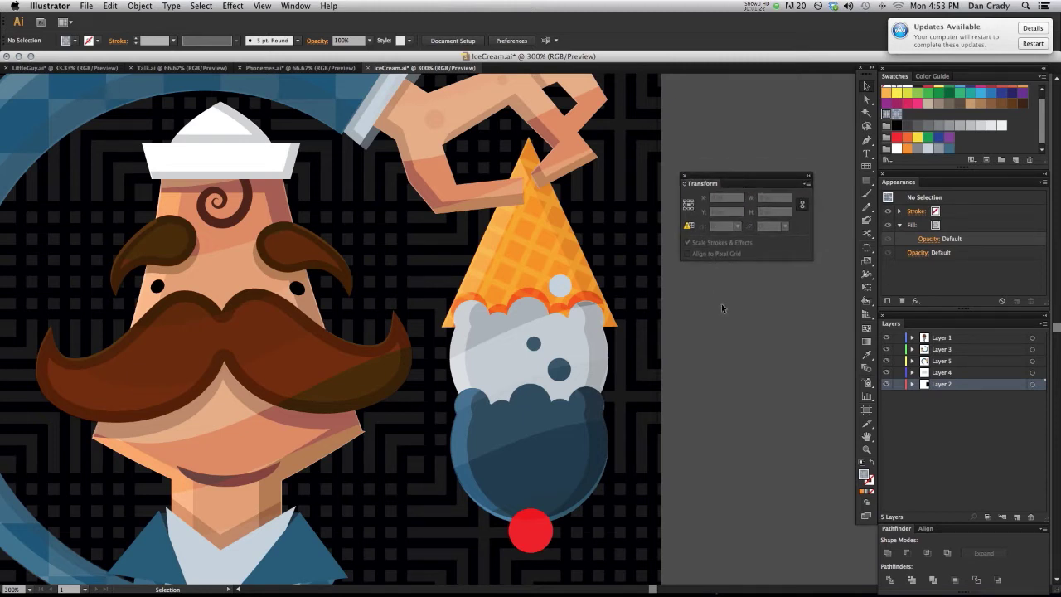
drag(736, 181, 742, 165)
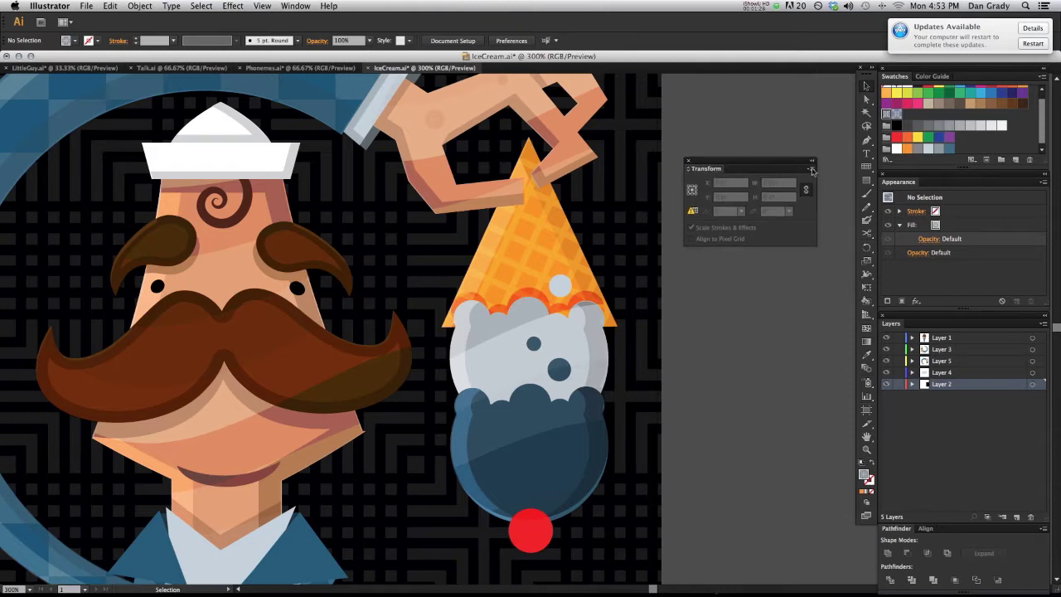
click(812, 171)
click(832, 257)
drag(760, 165, 752, 155)
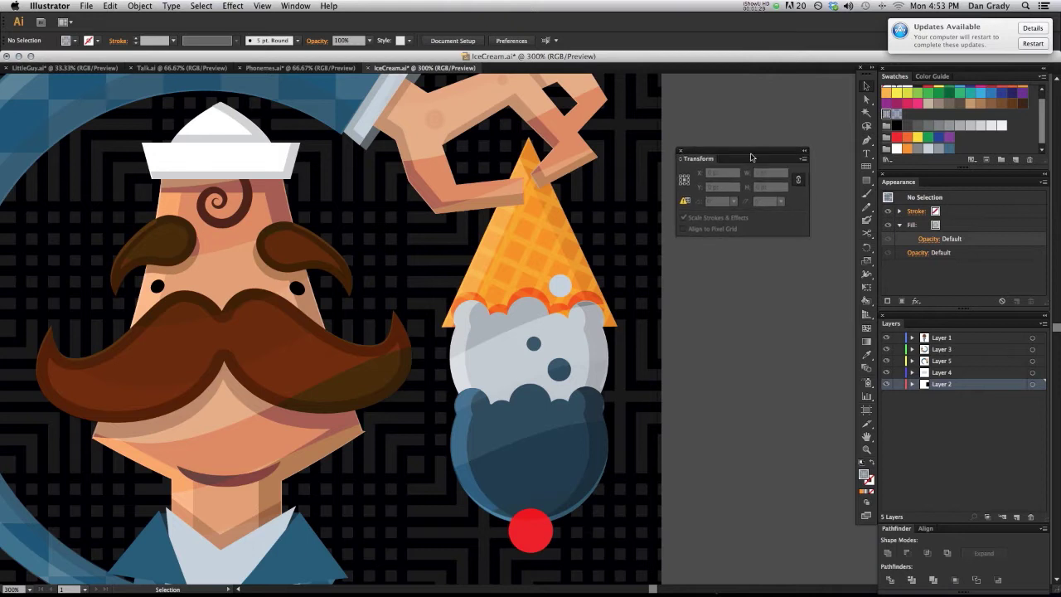
click(803, 159)
click(751, 151)
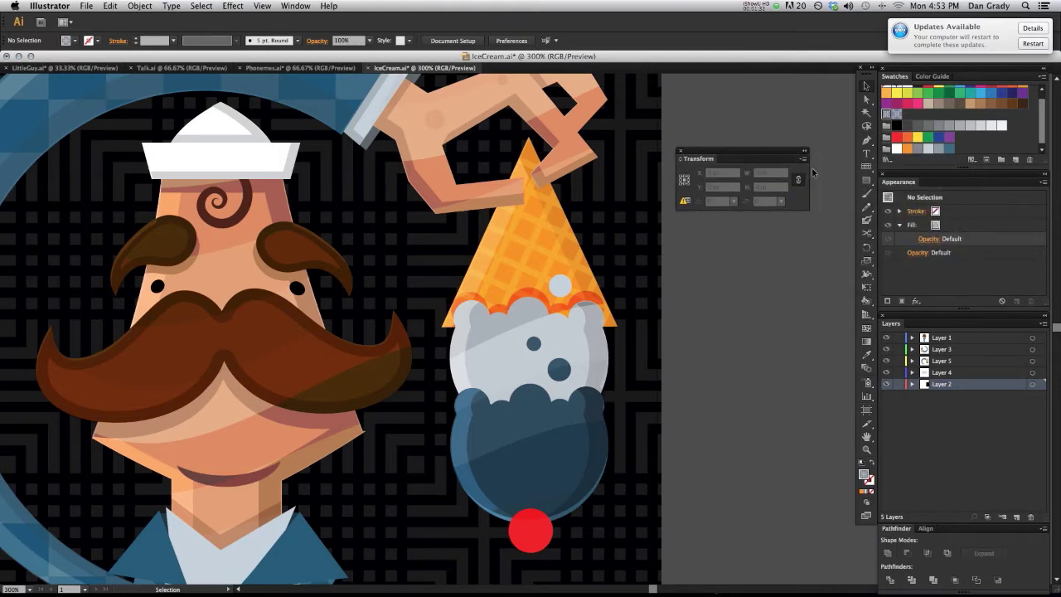
drag(751, 152, 755, 163)
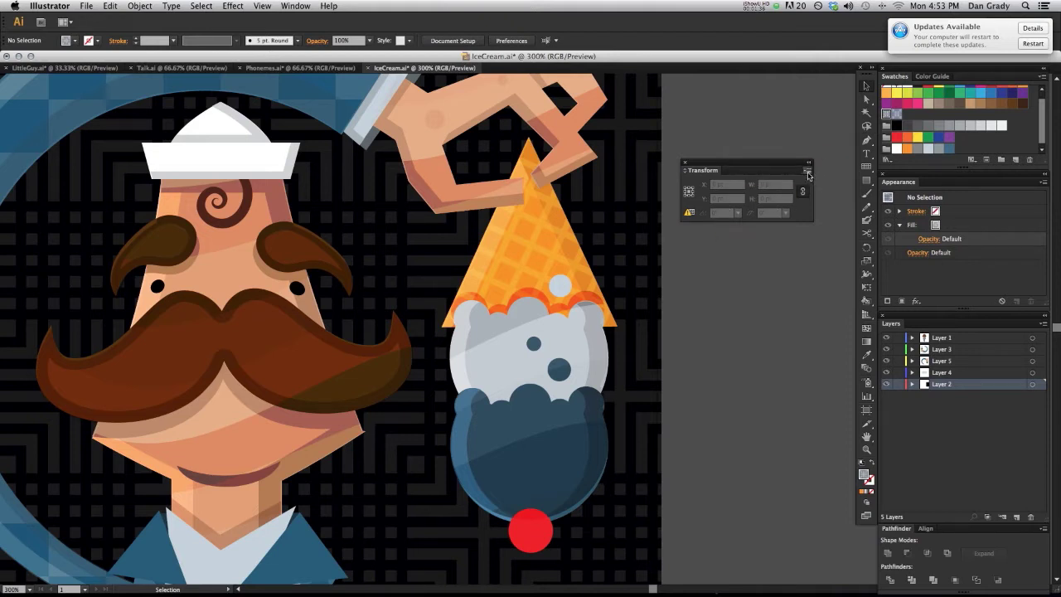
Show the Transform panel's full options and set it to Transform Pattern Only.
click(807, 172)
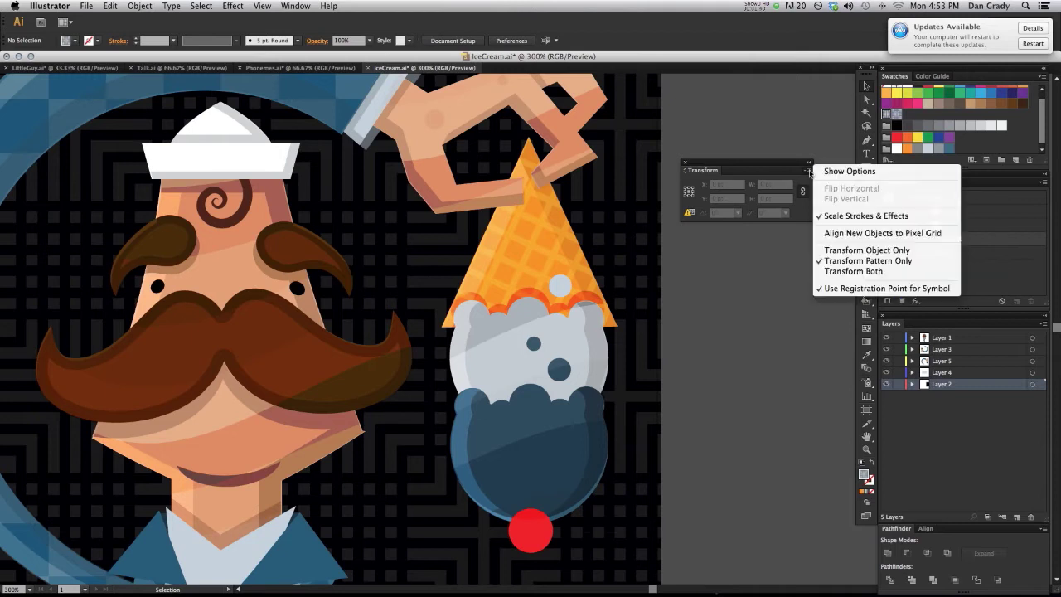
click(827, 172)
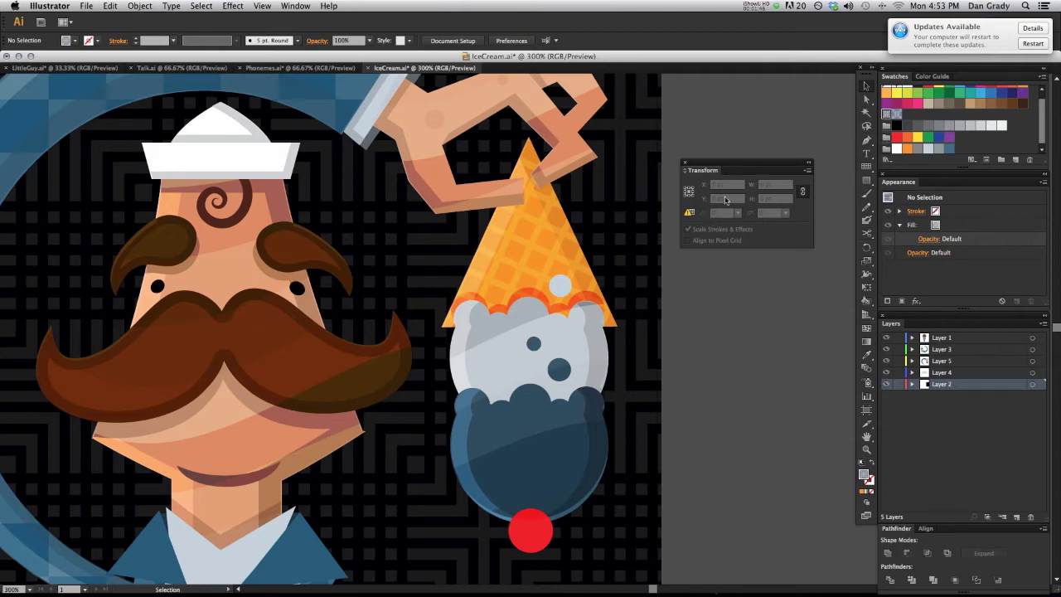
click(808, 173)
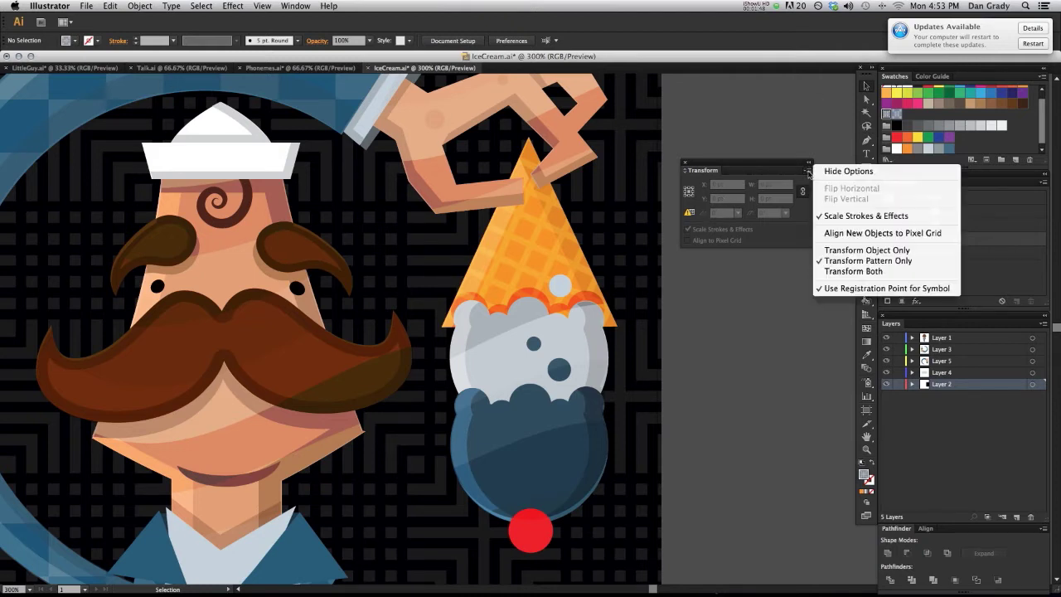
click(858, 263)
click(808, 174)
click(845, 249)
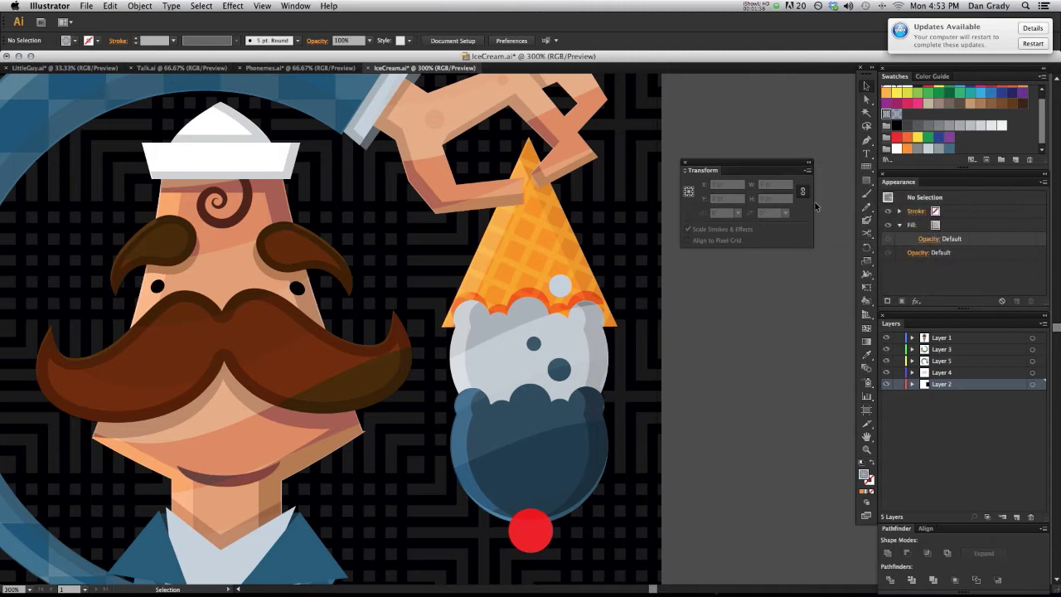
click(808, 170)
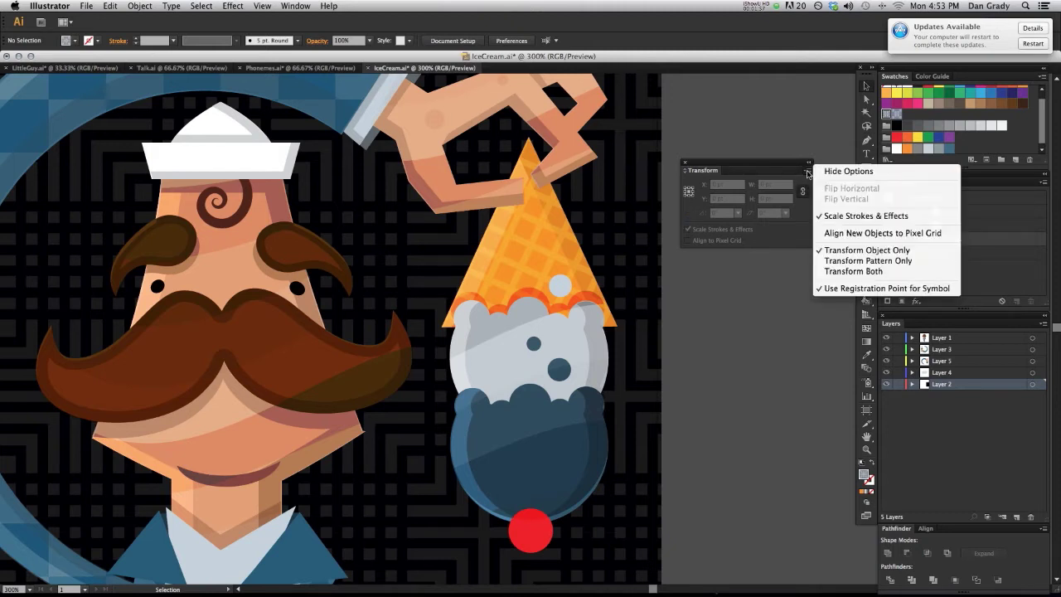
click(849, 262)
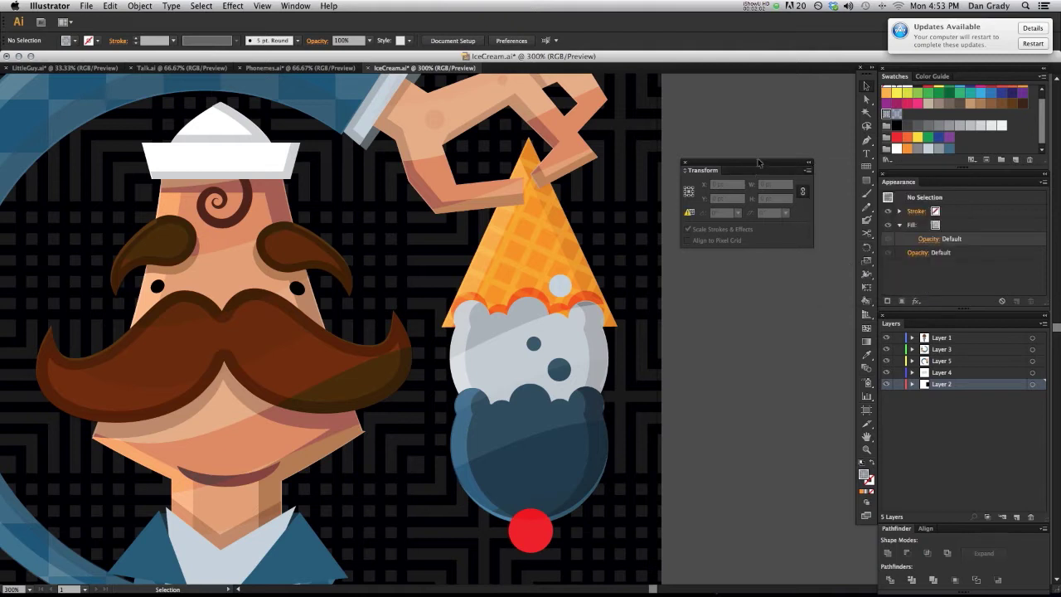
drag(759, 162, 781, 145)
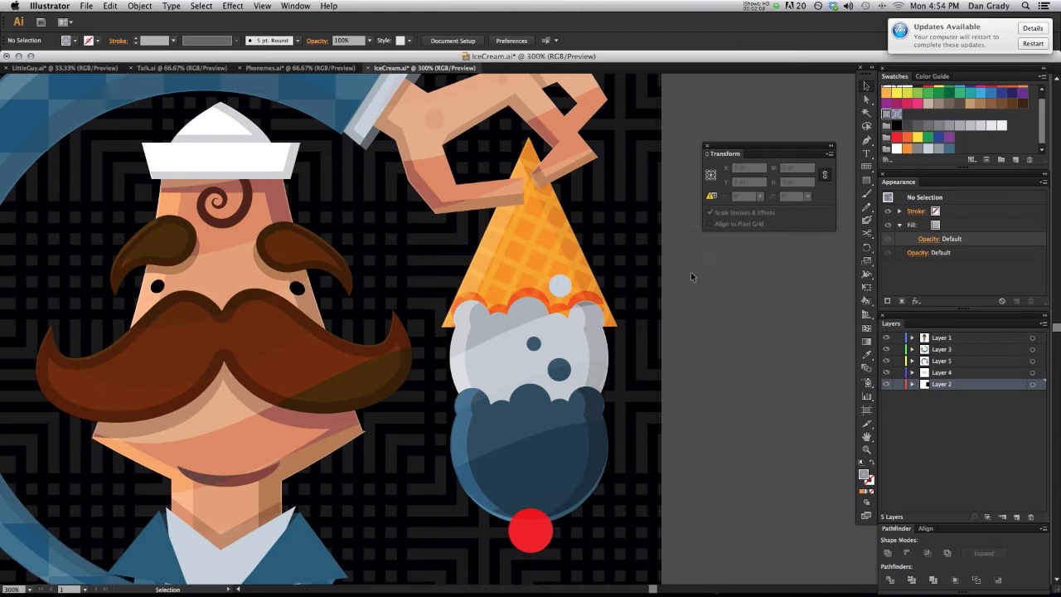
Select the background shape and pick its 15% Hard Light pattern fill in Appearance.
drag(440, 315, 325, 241)
drag(767, 149, 785, 88)
drag(739, 220, 735, 282)
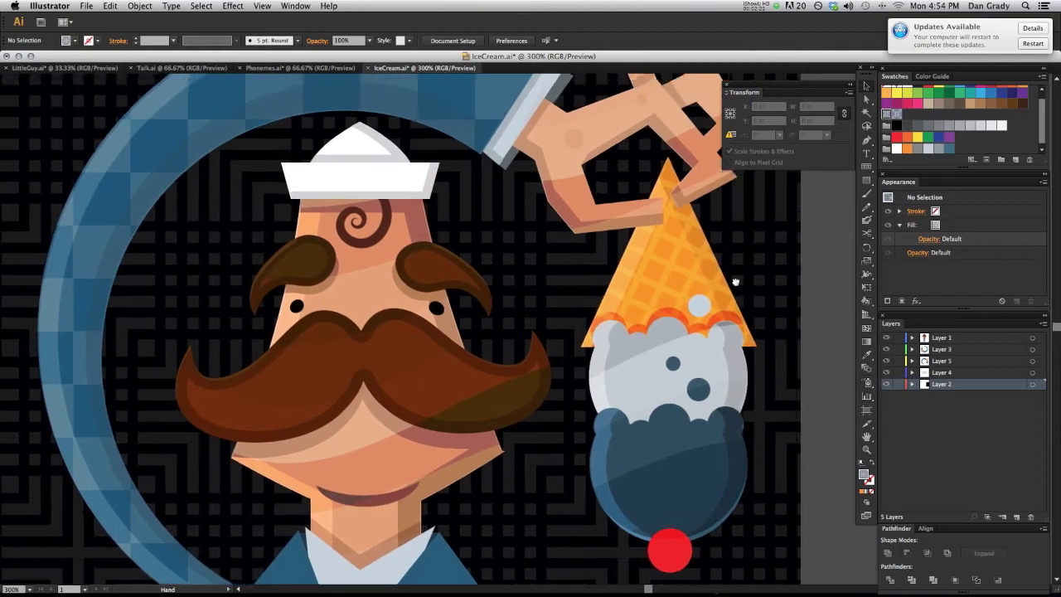
scroll(780, 421, down, 2)
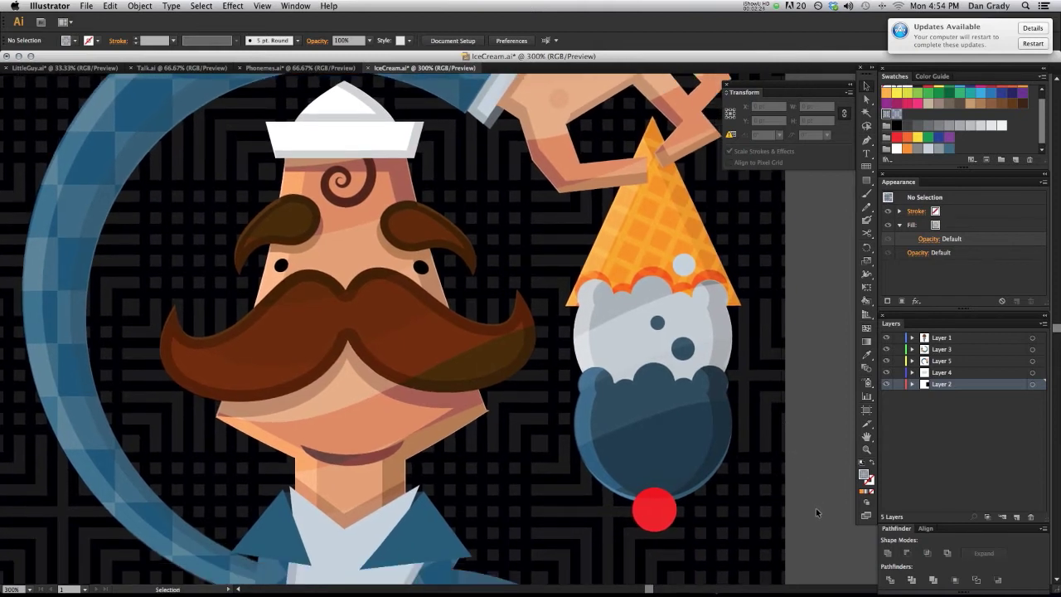
scroll(816, 508, up, 1)
drag(804, 524, 771, 510)
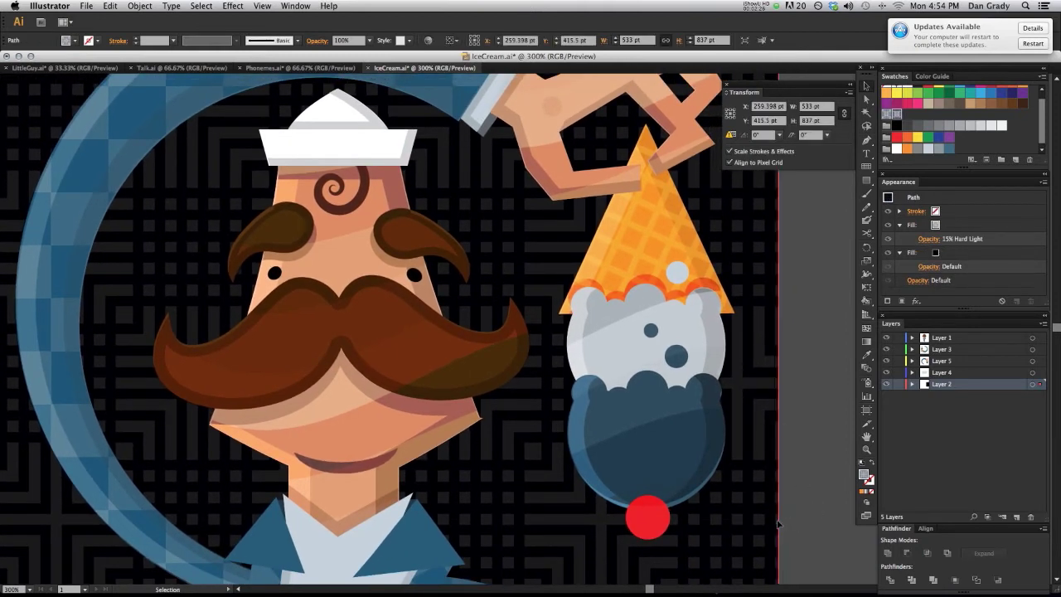
click(953, 228)
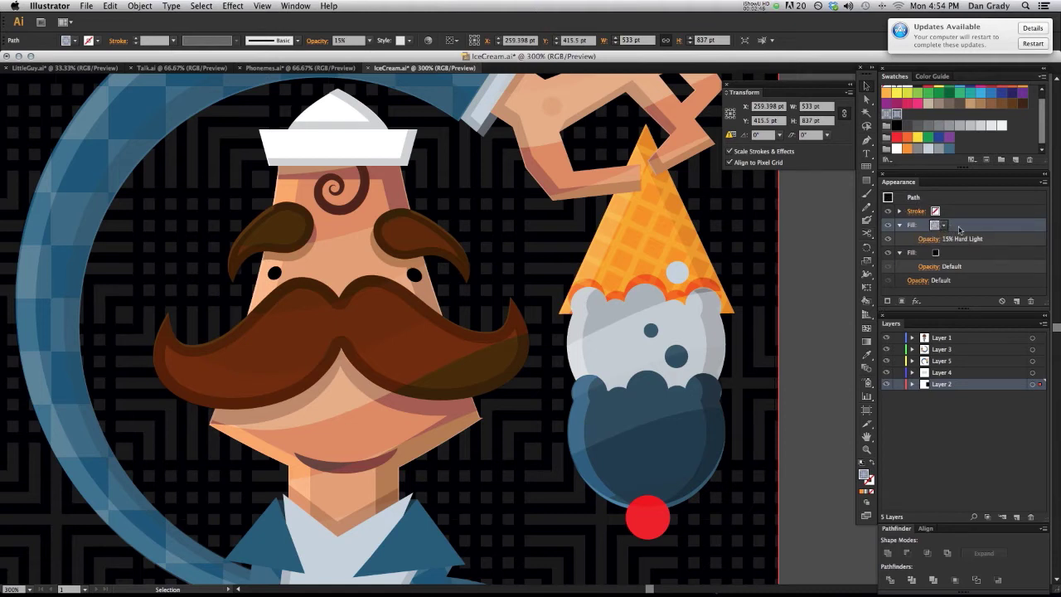
Delete the 15% Hard Light pattern fill from the background and deselect everything.
click(1031, 302)
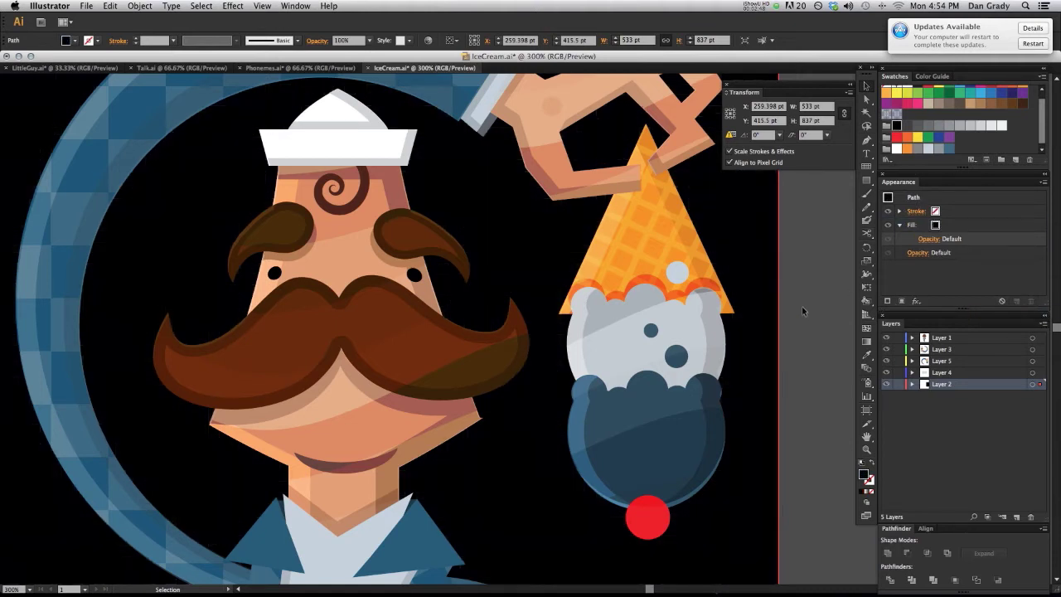
click(804, 313)
drag(285, 251, 320, 257)
scroll(320, 258, left, 5)
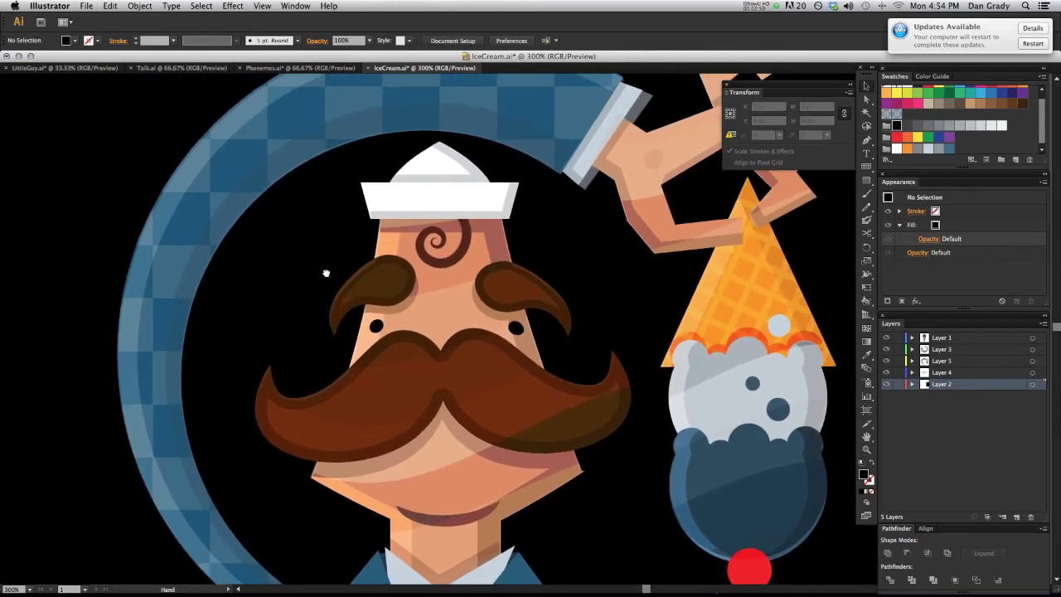
scroll(298, 224, right, 3)
scroll(298, 225, down, 3)
scroll(732, 294, right, 5)
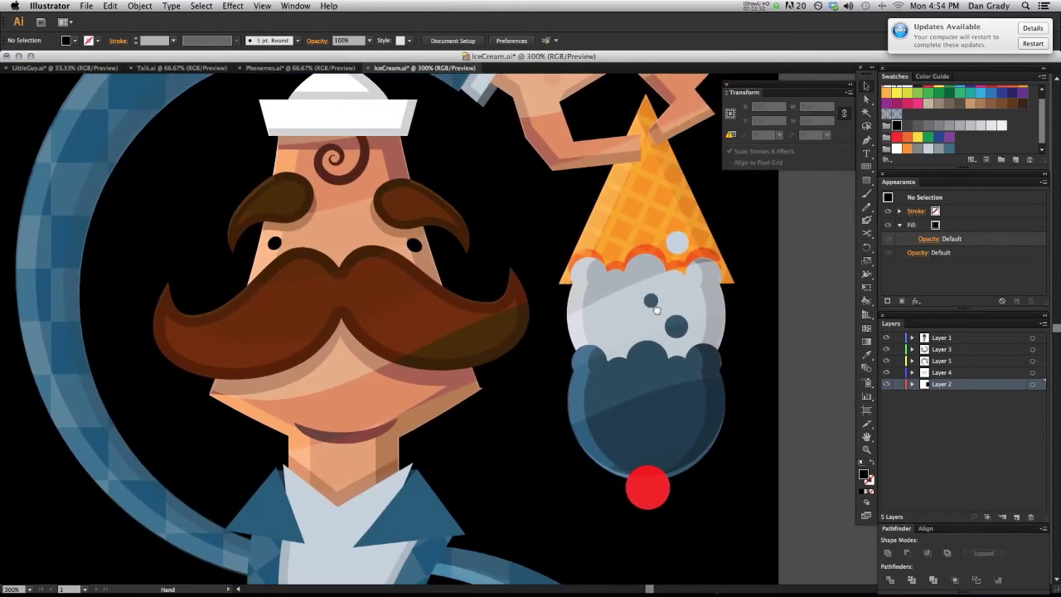
scroll(680, 333, up, 2)
scroll(680, 333, down, 3)
scroll(680, 333, right, 3)
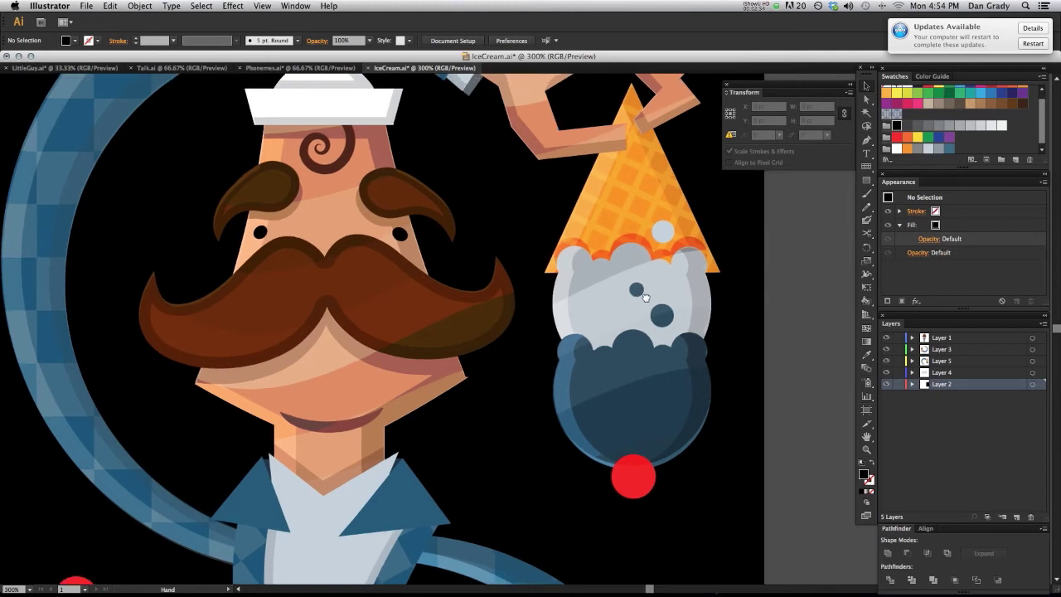
Reselect the large background path and its single black Fill entry.
click(746, 523)
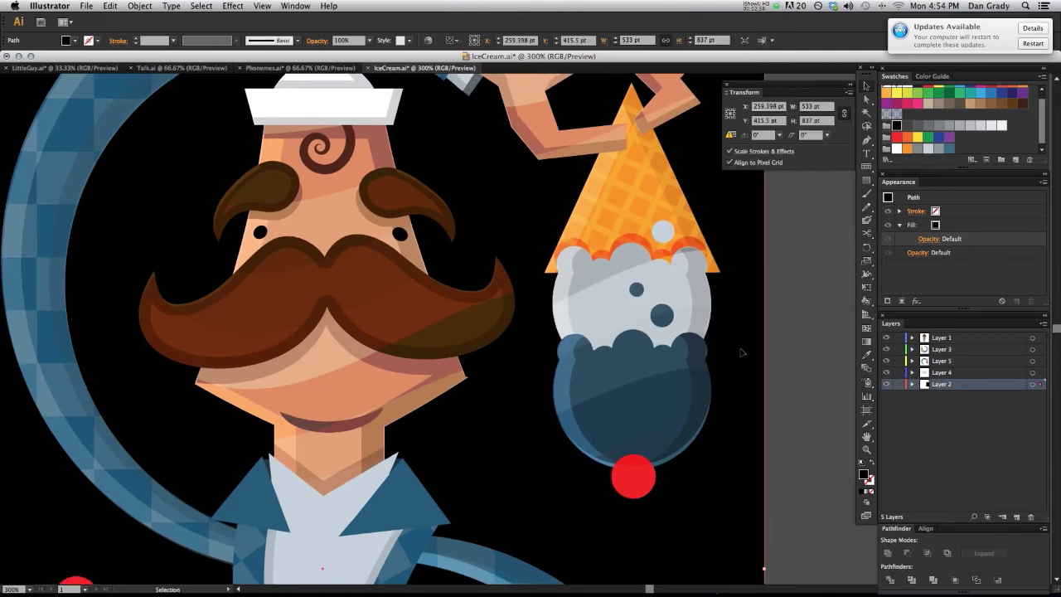
drag(757, 318, 783, 340)
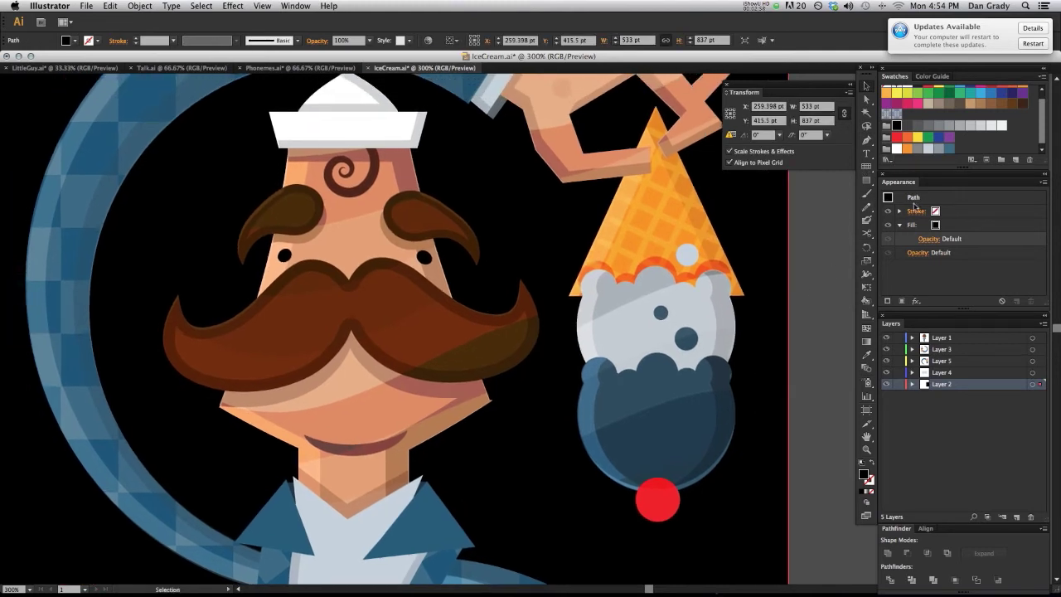
click(959, 230)
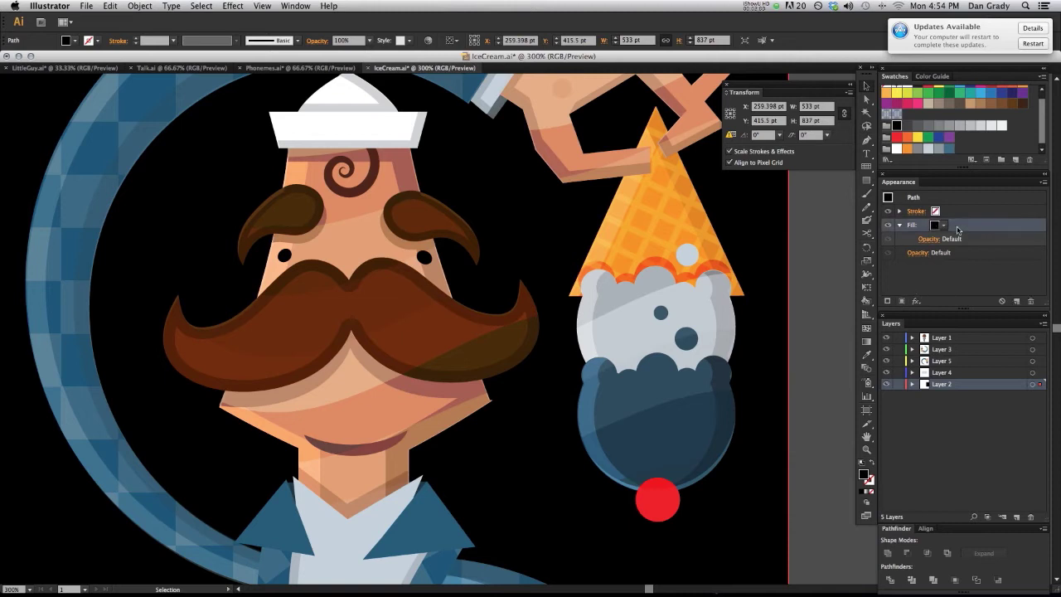
Add a second fill to the black background and apply the maze pattern swatch to it.
click(902, 301)
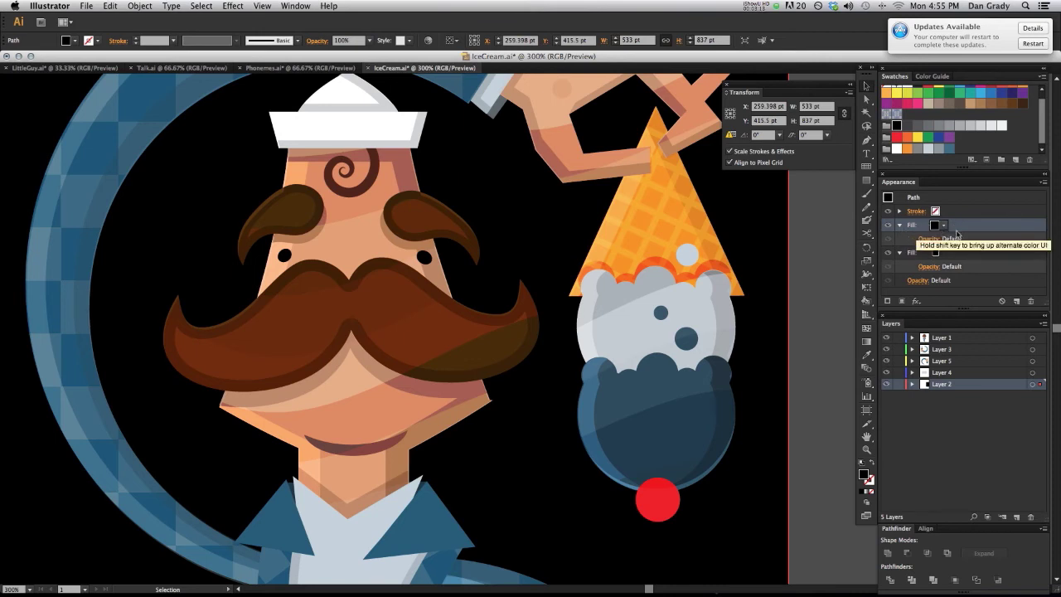
click(895, 115)
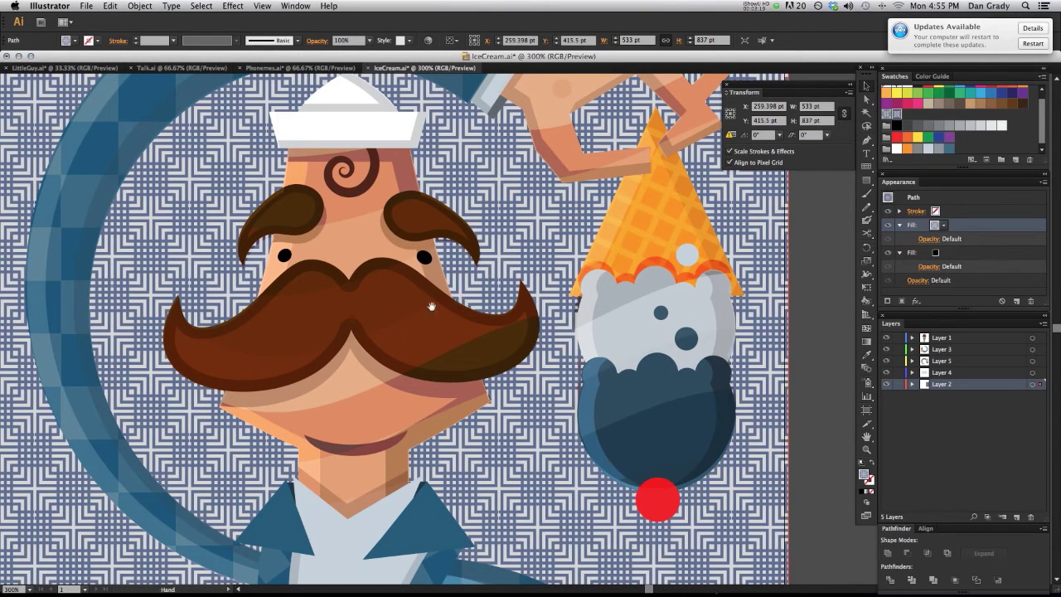
drag(434, 303, 458, 296)
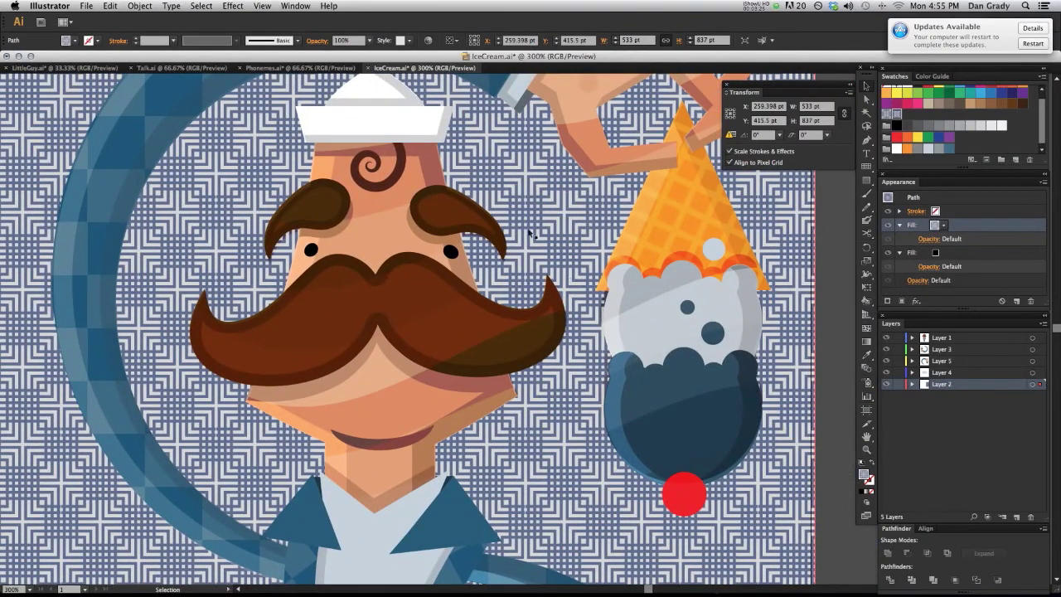
Zoom the view to 200% with the whole patterned artboard in sight.
scroll(536, 228, left, 5)
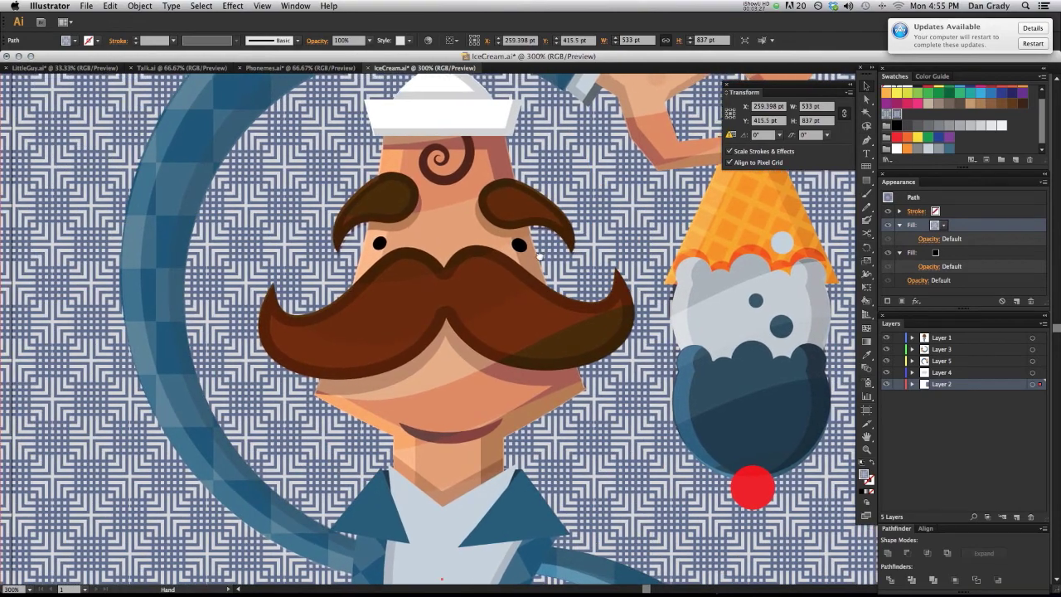
key(super+minus)
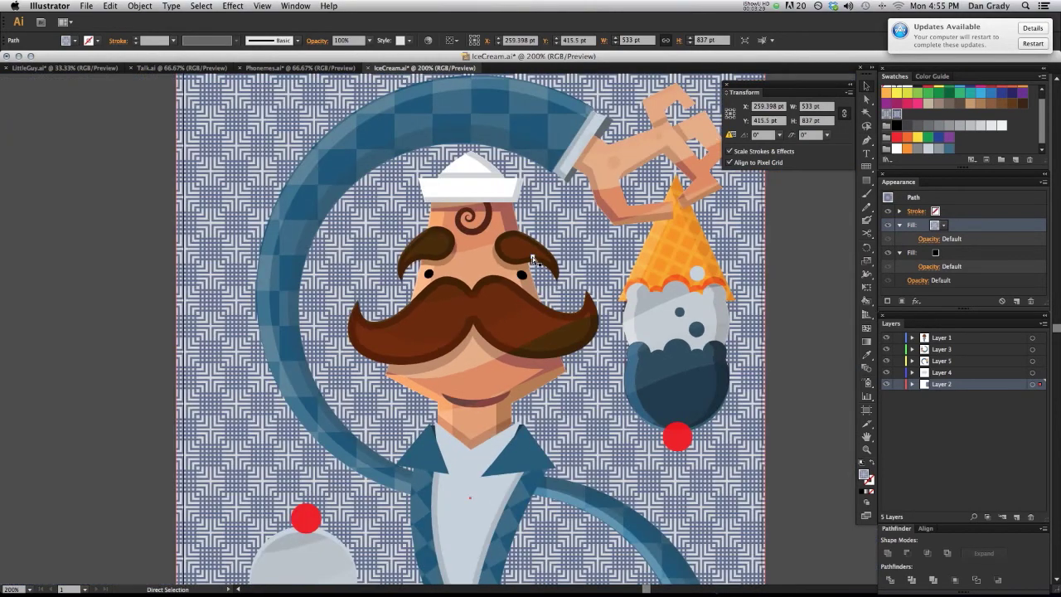
key(super+minus)
drag(527, 236, 515, 291)
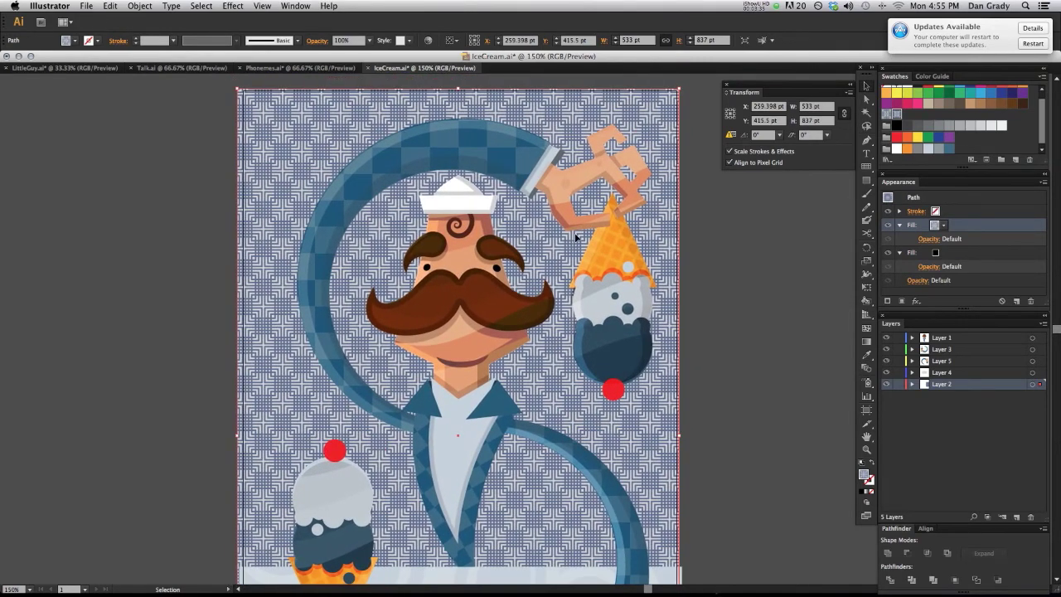
key(super+equal)
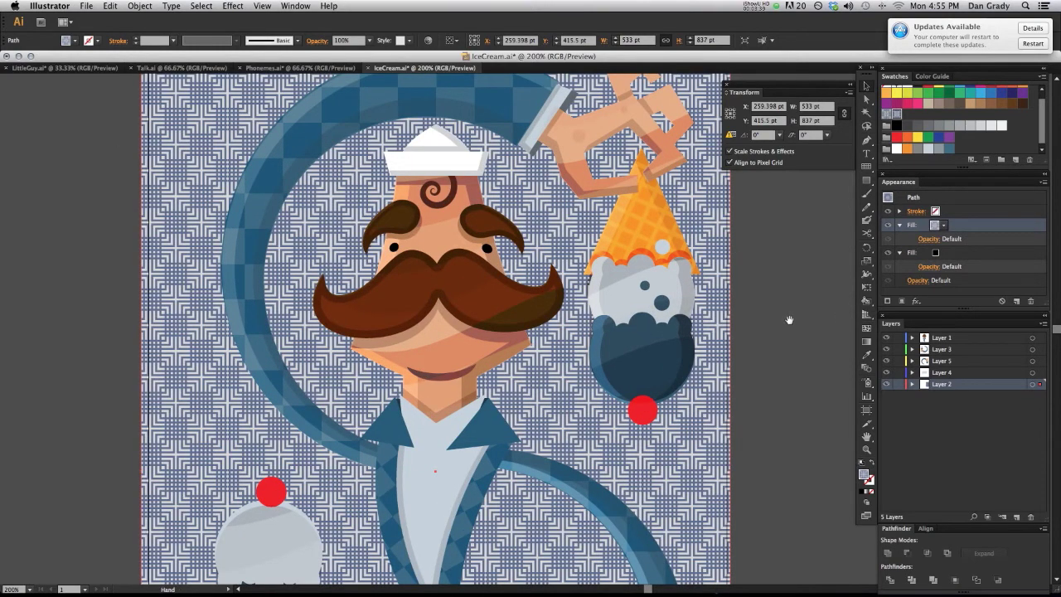
drag(797, 282, 785, 293)
Reselect the patterned background path and move the Transform panel down beside the artwork.
click(745, 424)
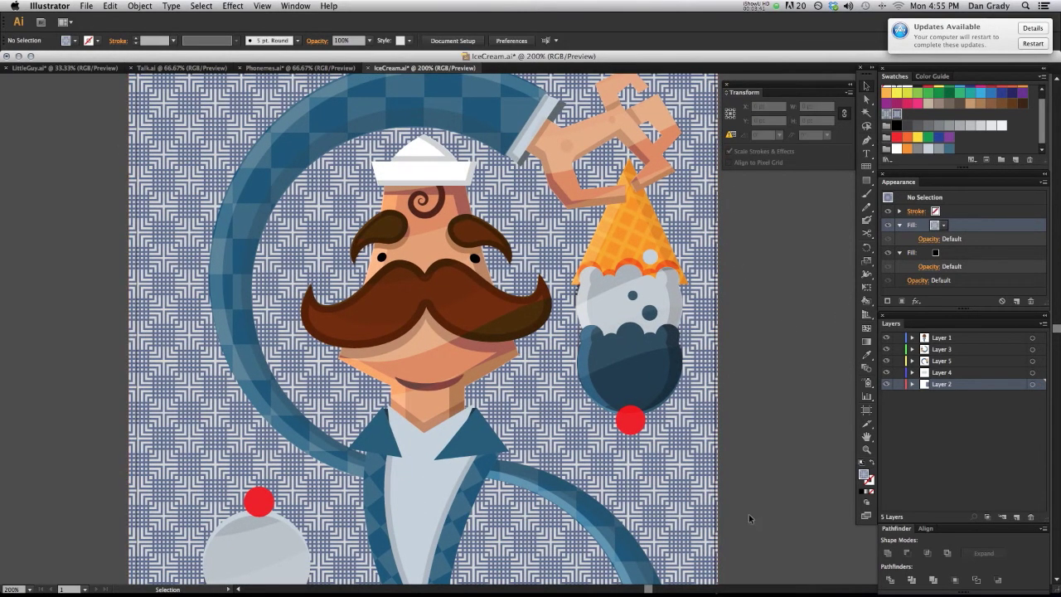
click(707, 503)
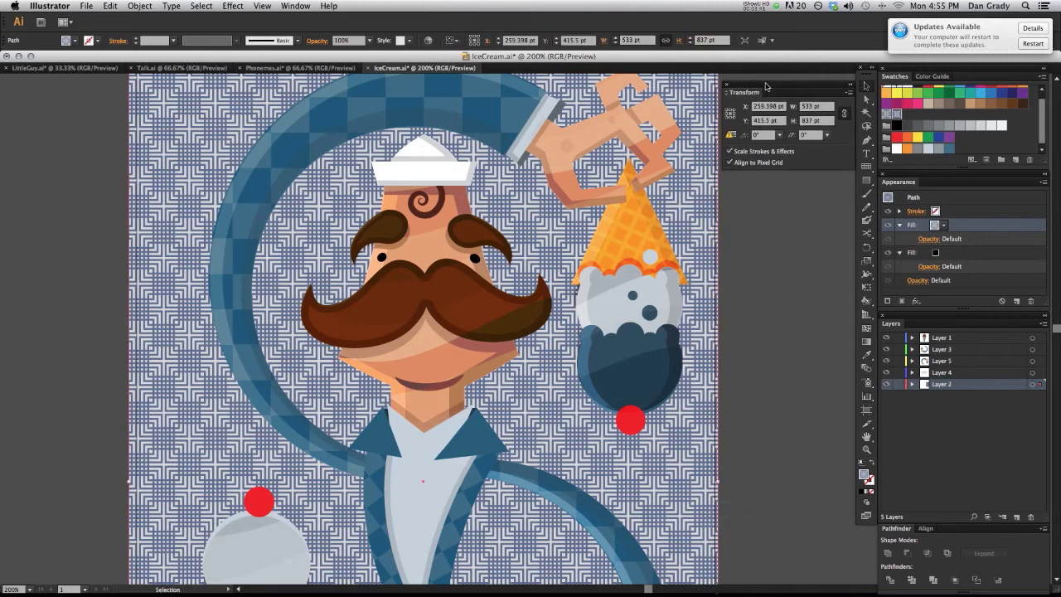
drag(765, 86, 748, 258)
Unlink width and height proportions and enter a 100 pt width to enlarge the maze pattern.
click(829, 267)
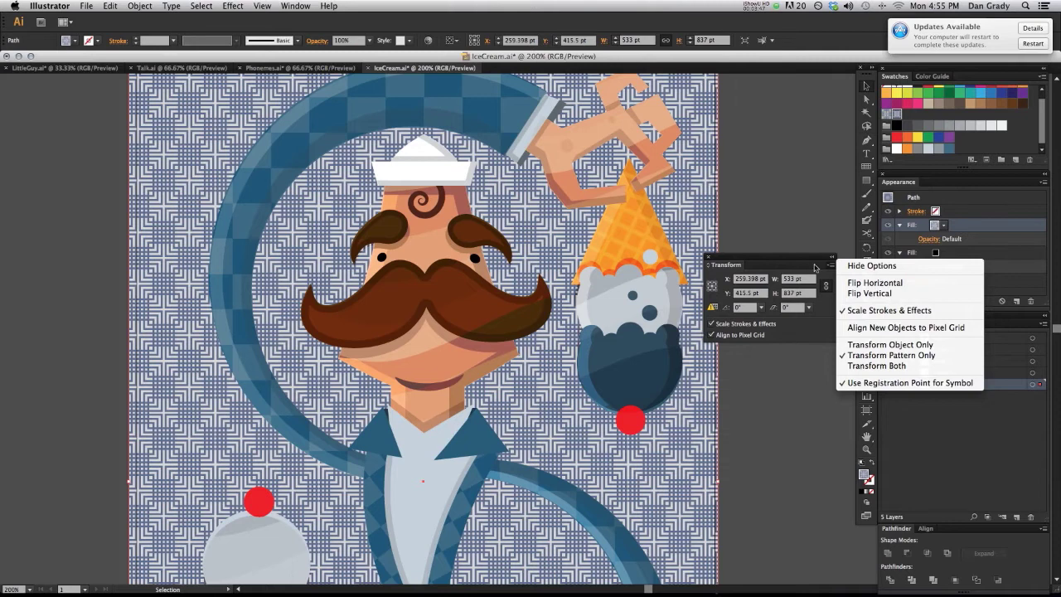
click(808, 278)
click(802, 295)
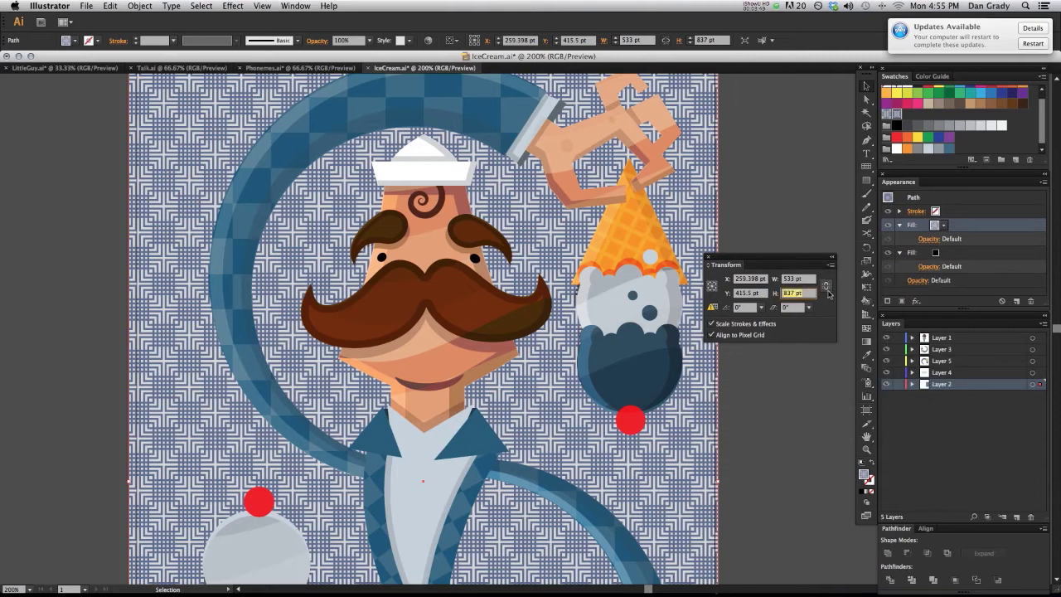
click(826, 286)
click(793, 280)
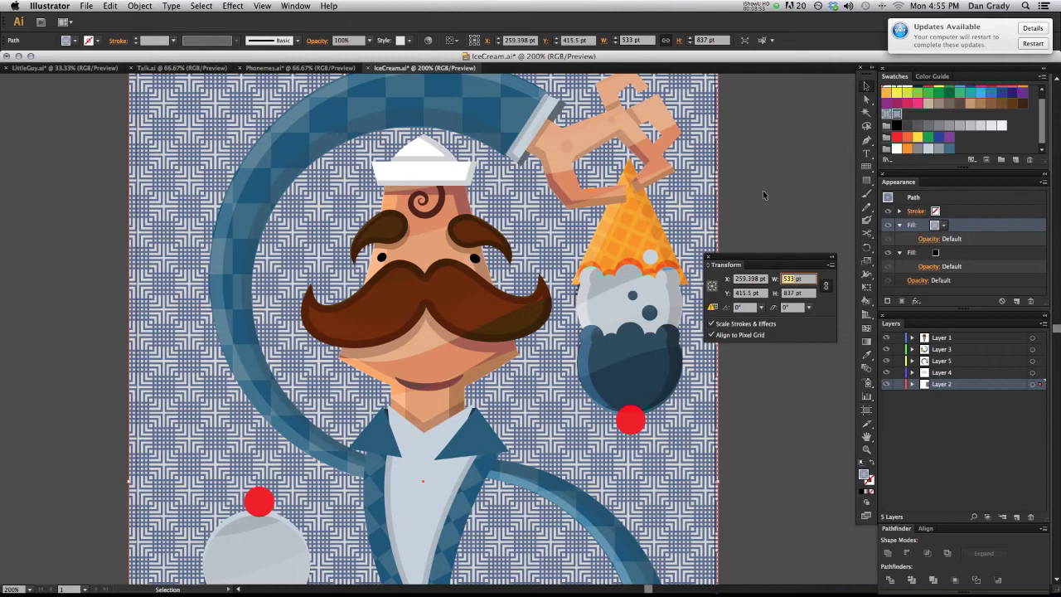
text(100 pt)
key(Tab)
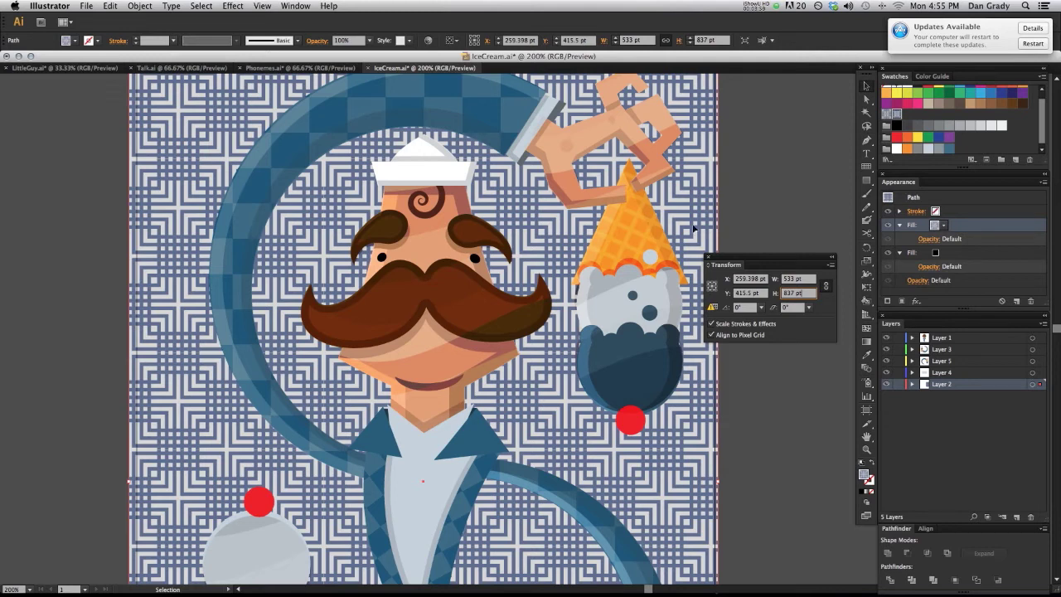
After trying a 1 pt width, enter 1000 to scale the maze pattern up.
click(796, 281)
text(100pt)
key(Tab)
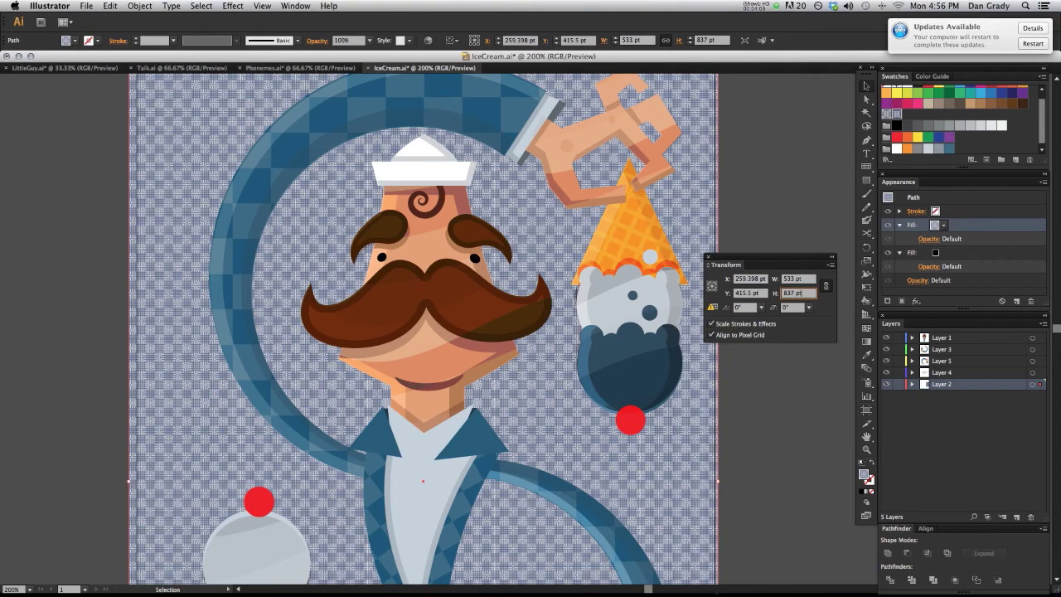
key(shift+Tab)
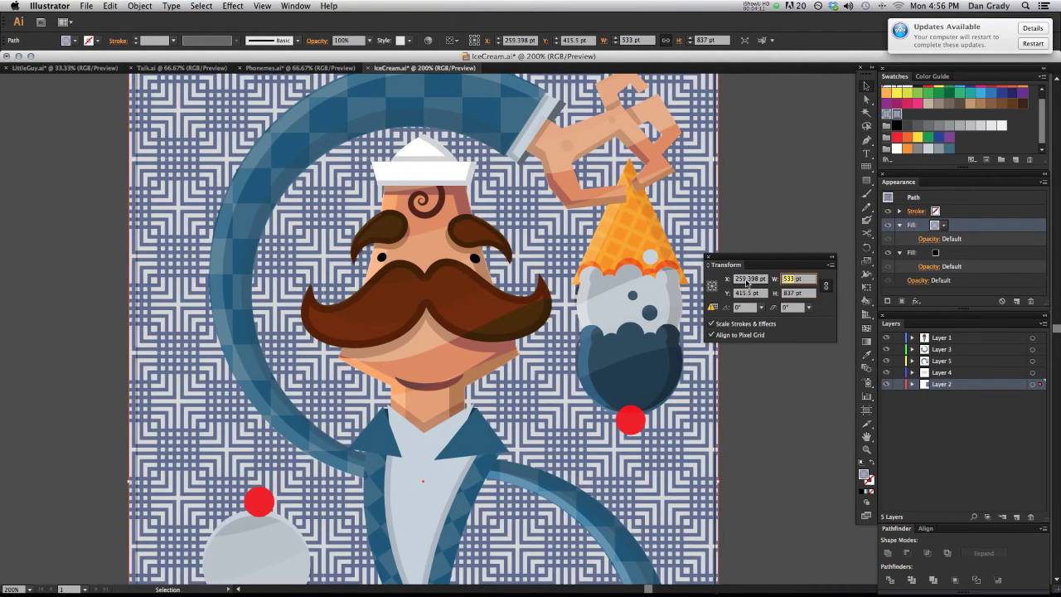
text(1000)
key(Tab)
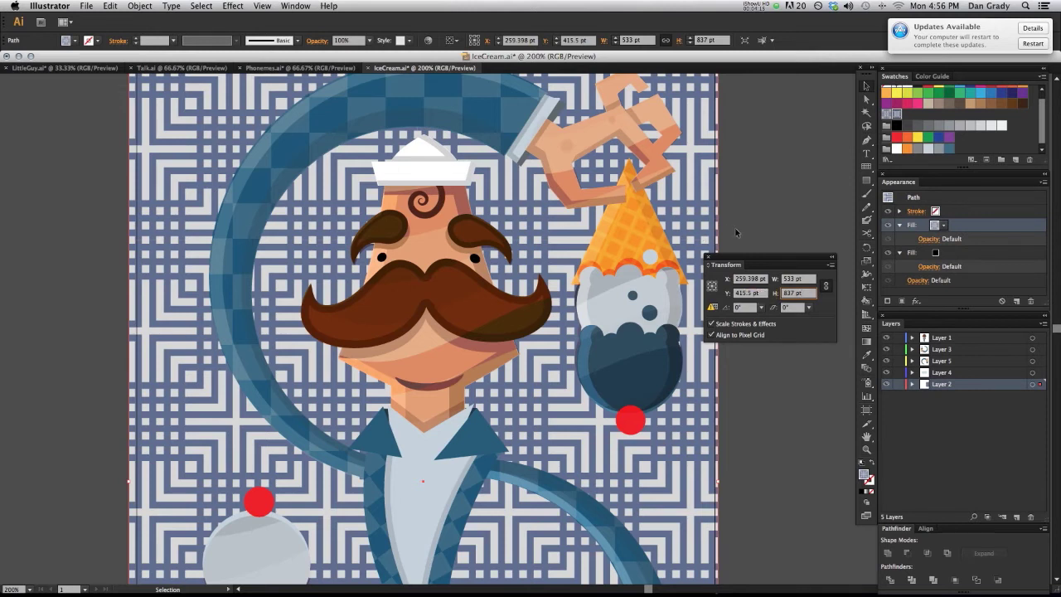
drag(764, 260, 790, 231)
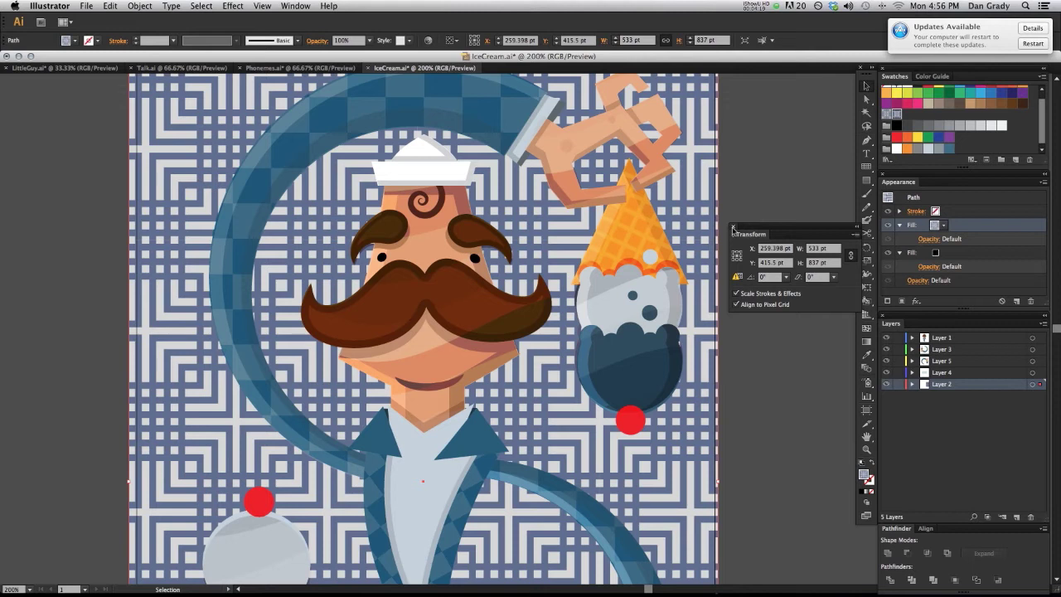
drag(754, 230, 765, 181)
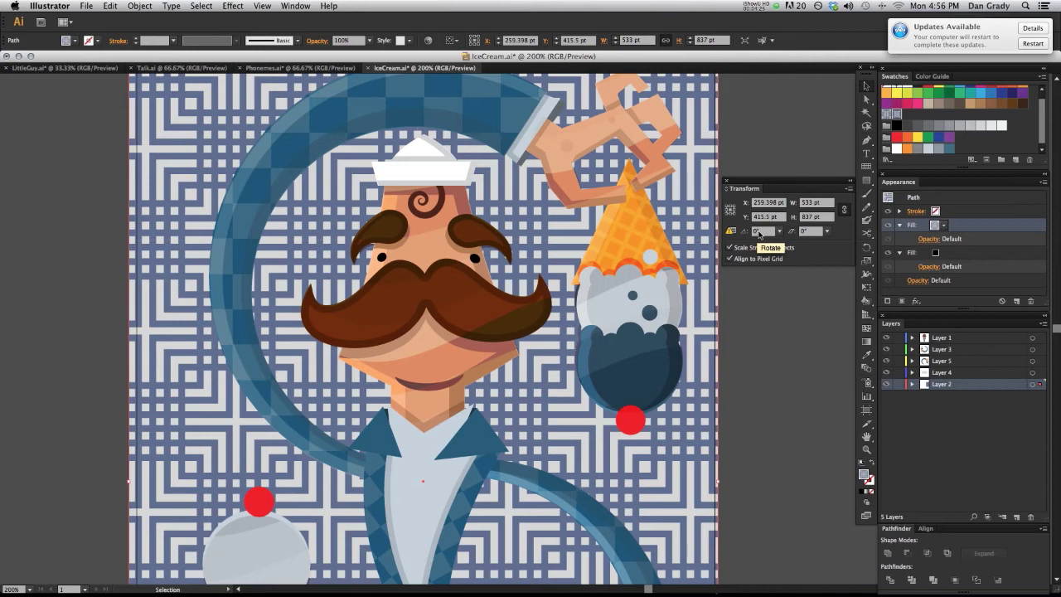
Try a diagonal preset rotation on the pattern, undo it, and link width and height proportions.
click(777, 231)
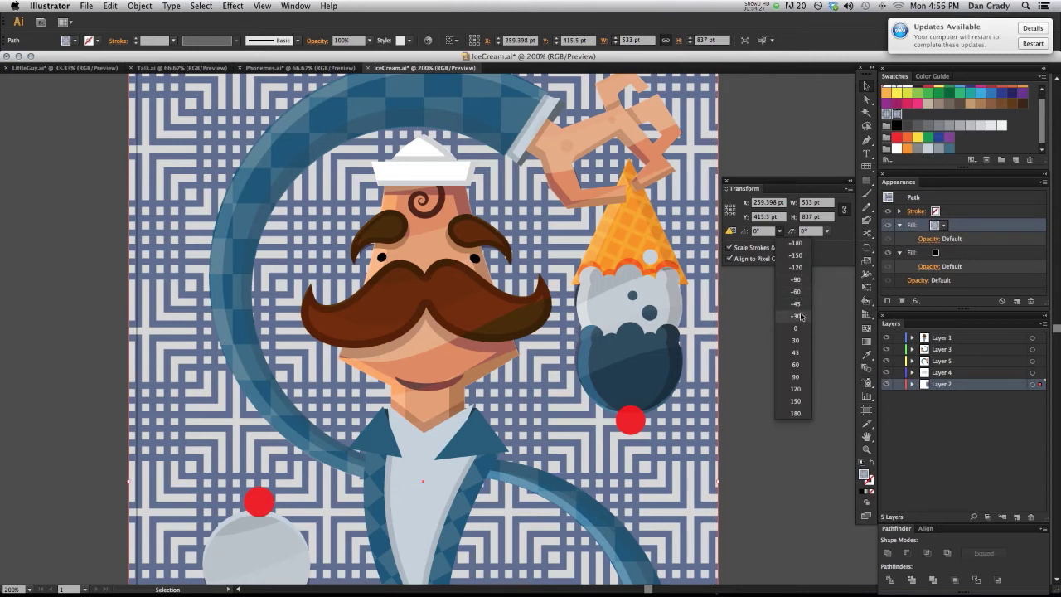
click(796, 341)
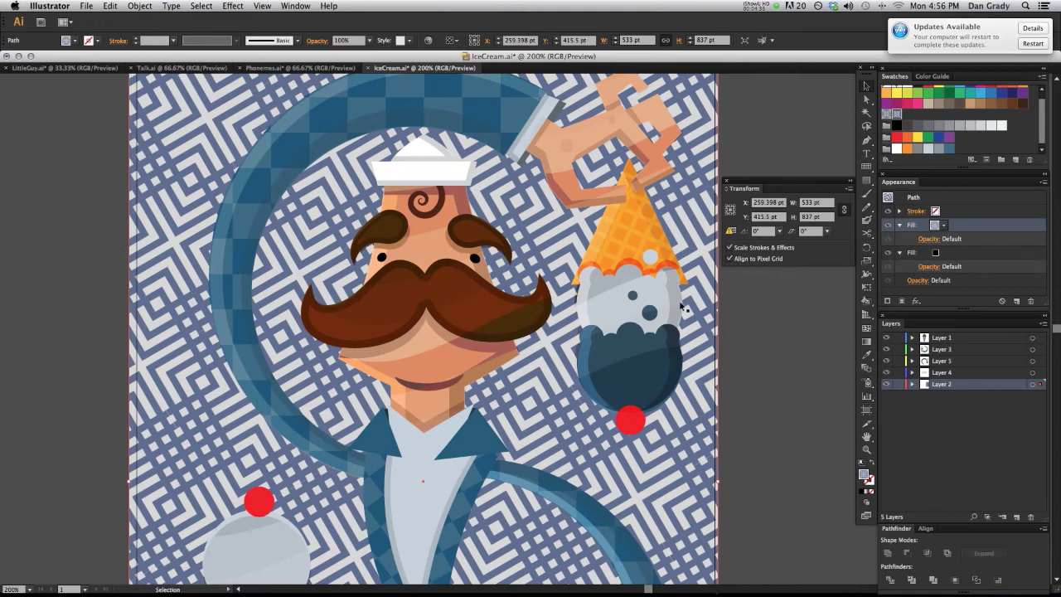
key(super+z)
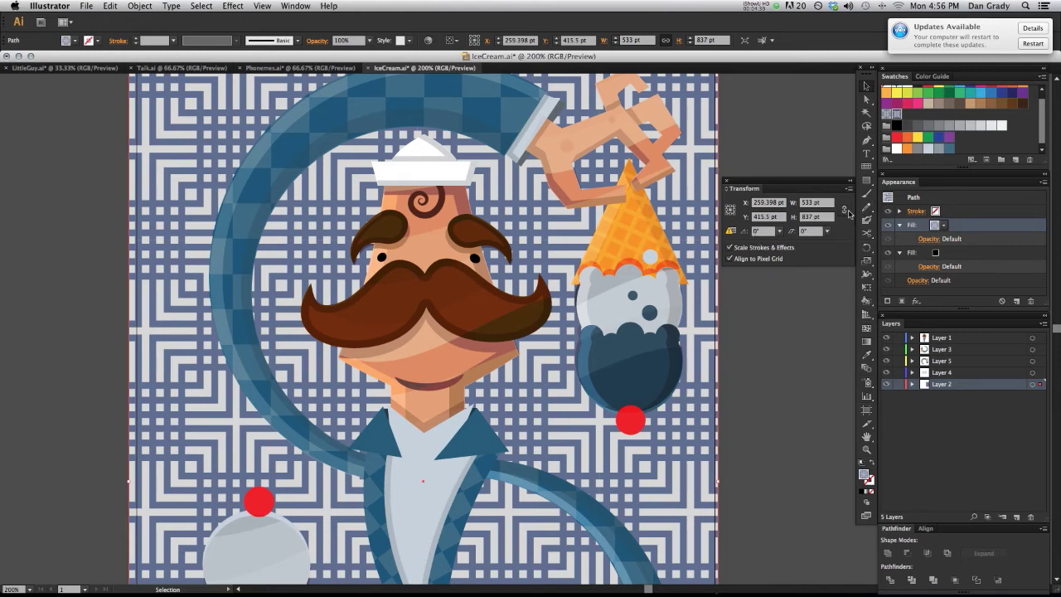
click(825, 217)
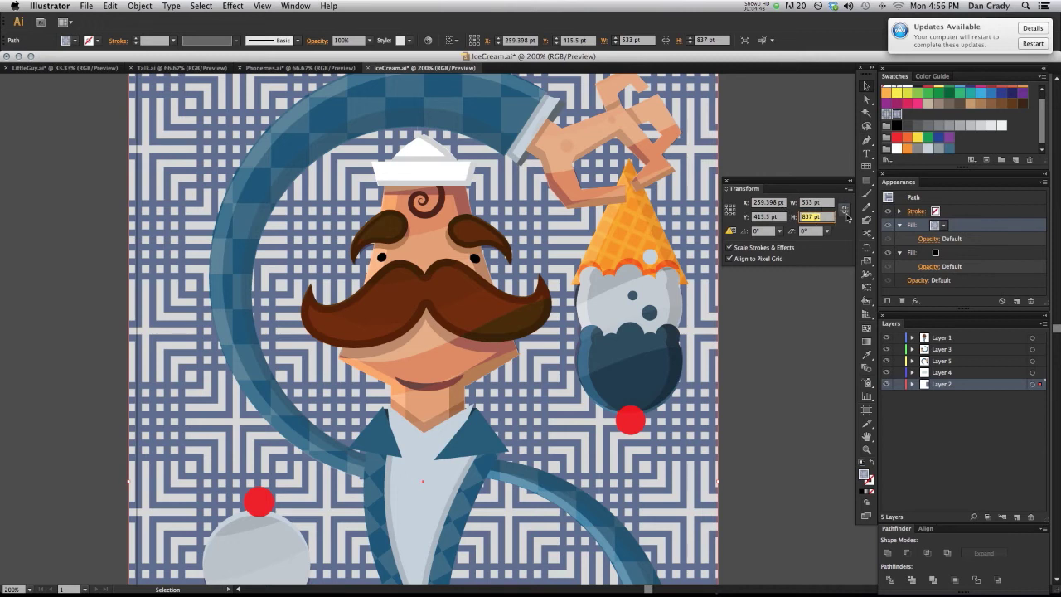
click(844, 211)
Close the Transform panel, reselect the background, and set the pattern fill's blend mode to Difference.
click(726, 182)
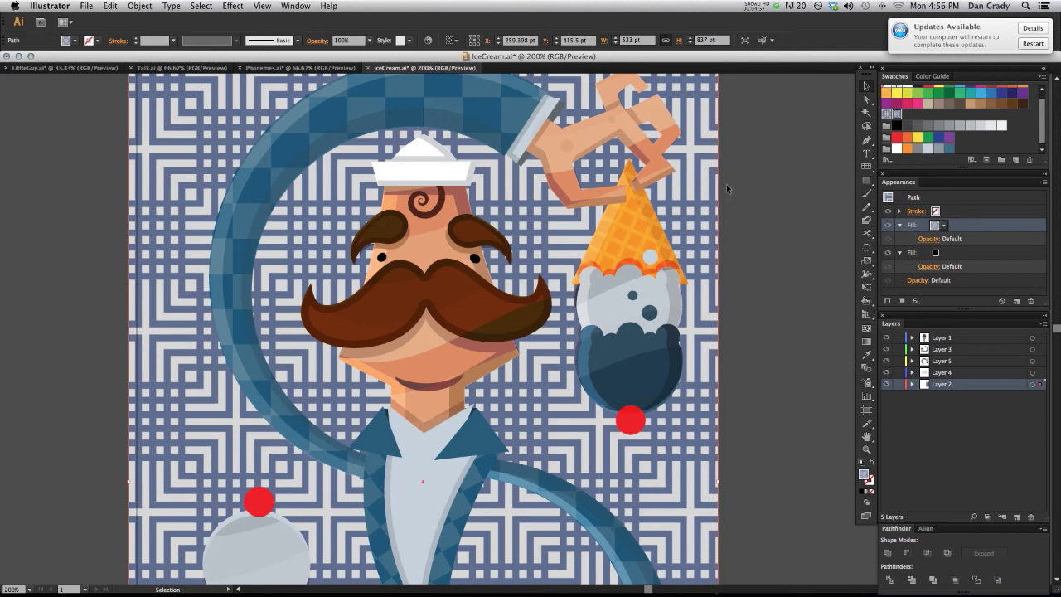
click(735, 498)
scroll(737, 386, down, 2)
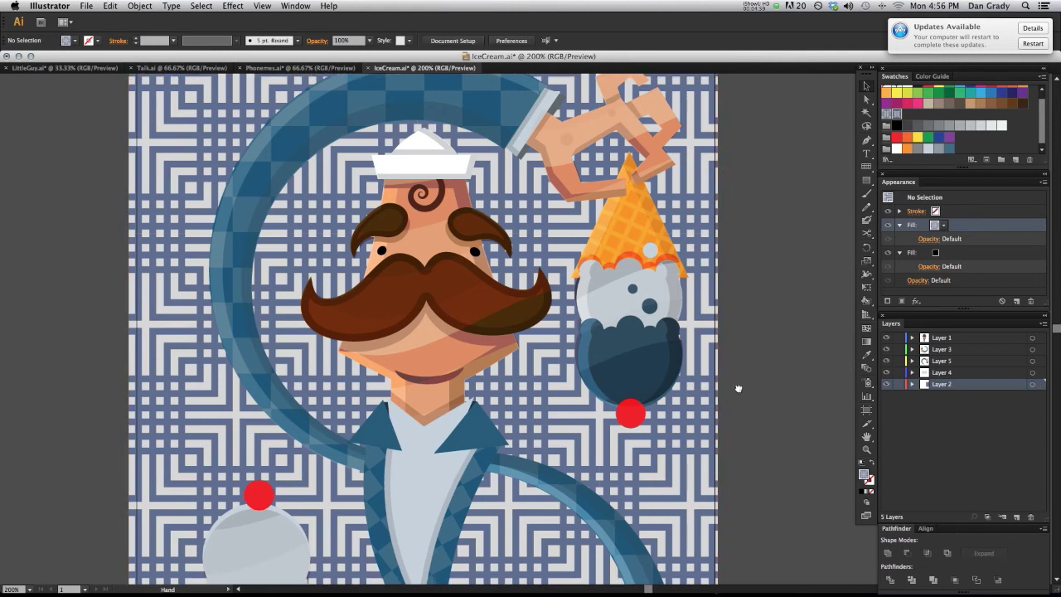
click(703, 489)
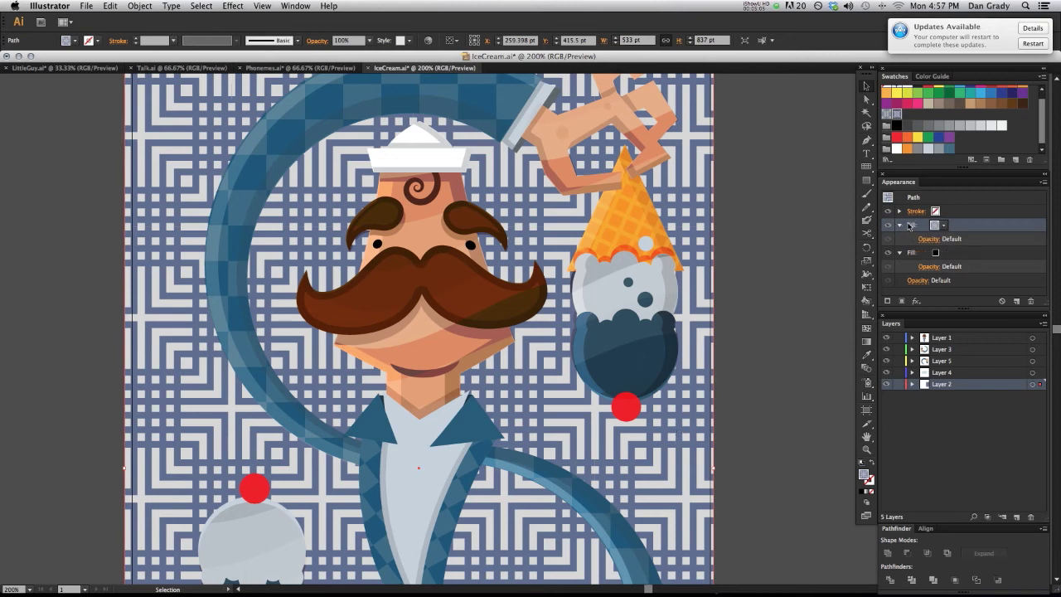
click(927, 240)
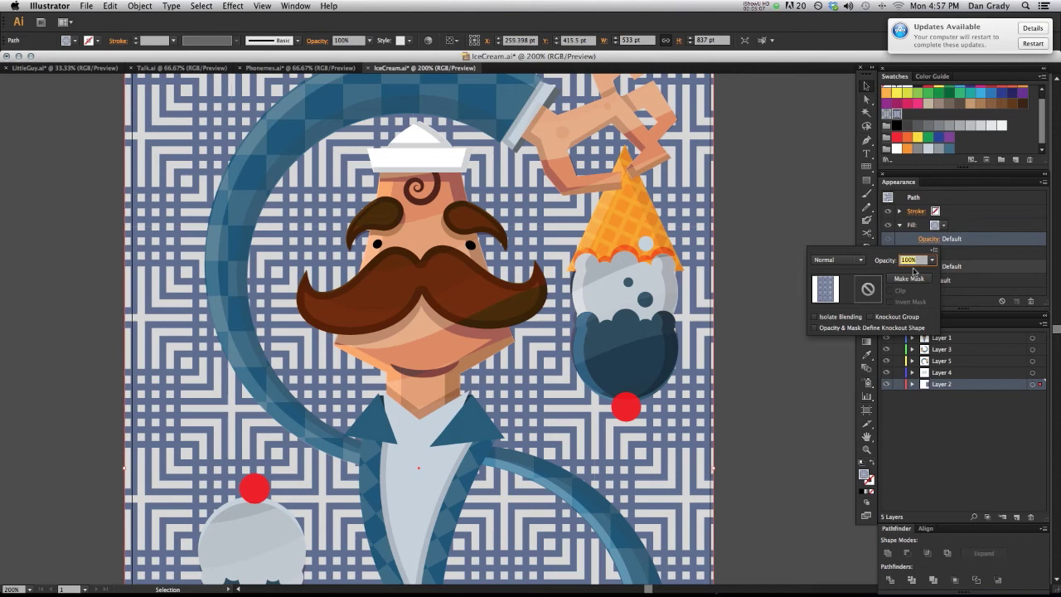
click(837, 260)
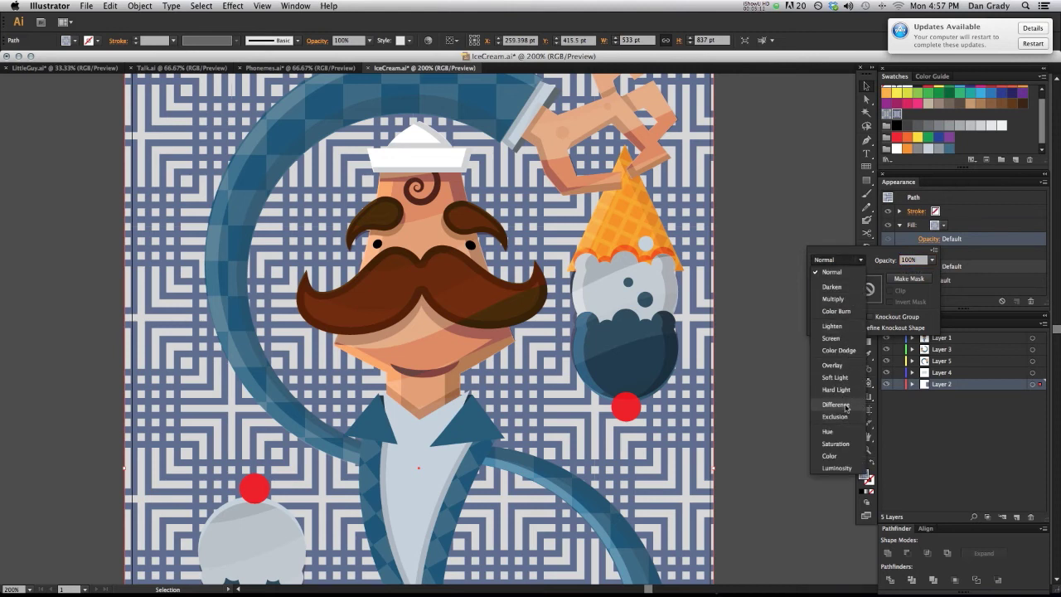
click(846, 408)
Set the pattern fill's opacity to 15% after trying 30% and 10%.
click(931, 259)
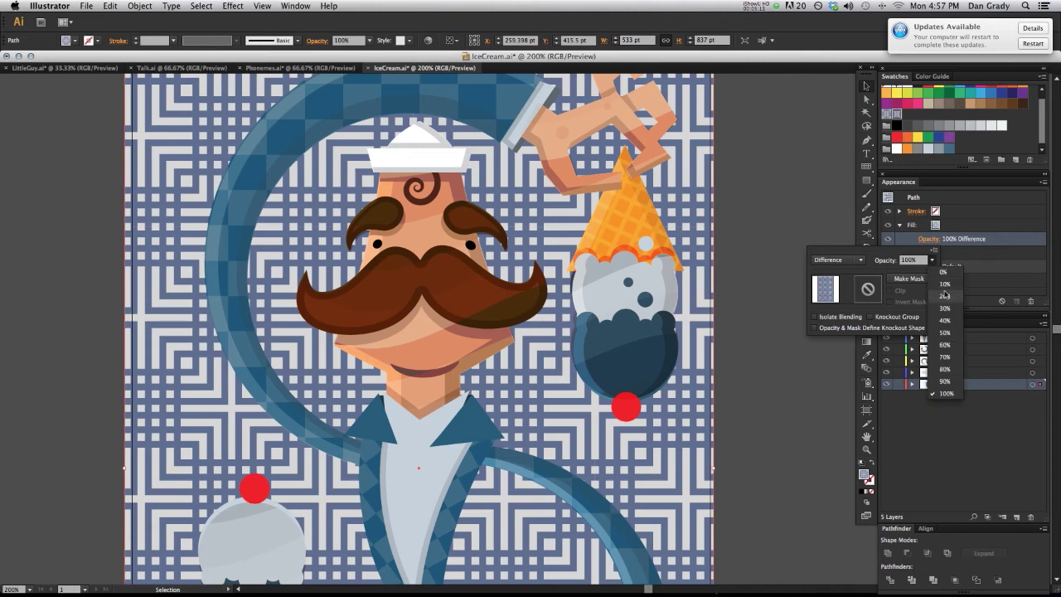
click(945, 309)
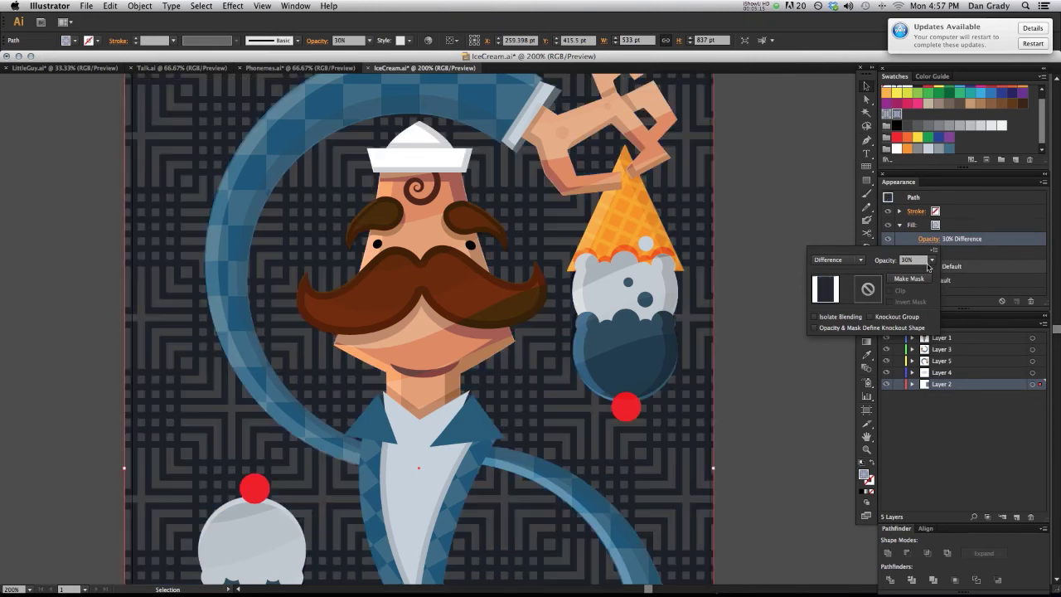
click(931, 259)
click(942, 286)
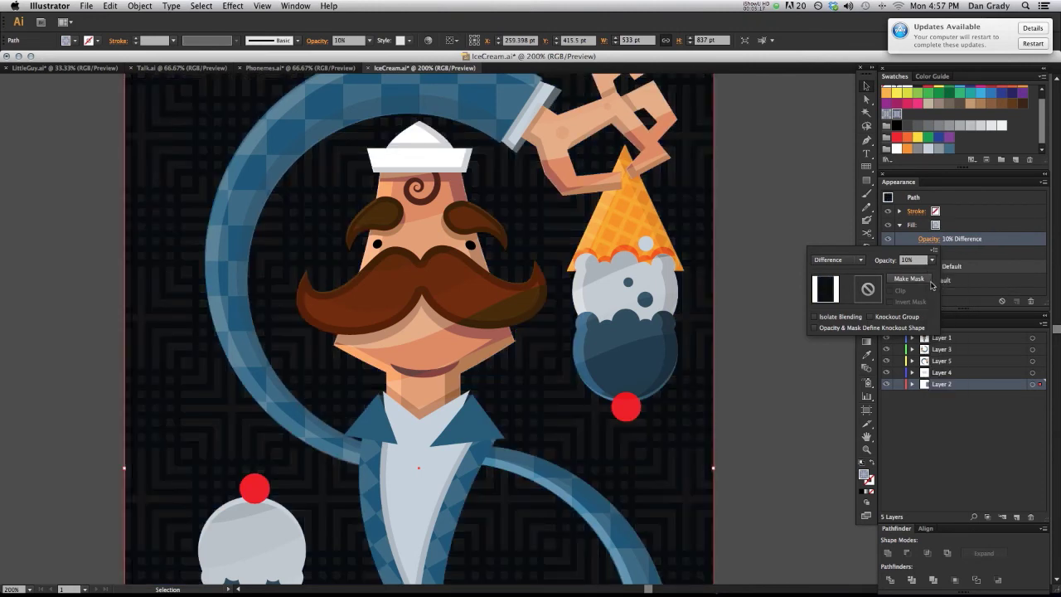
text(15)
key(Return)
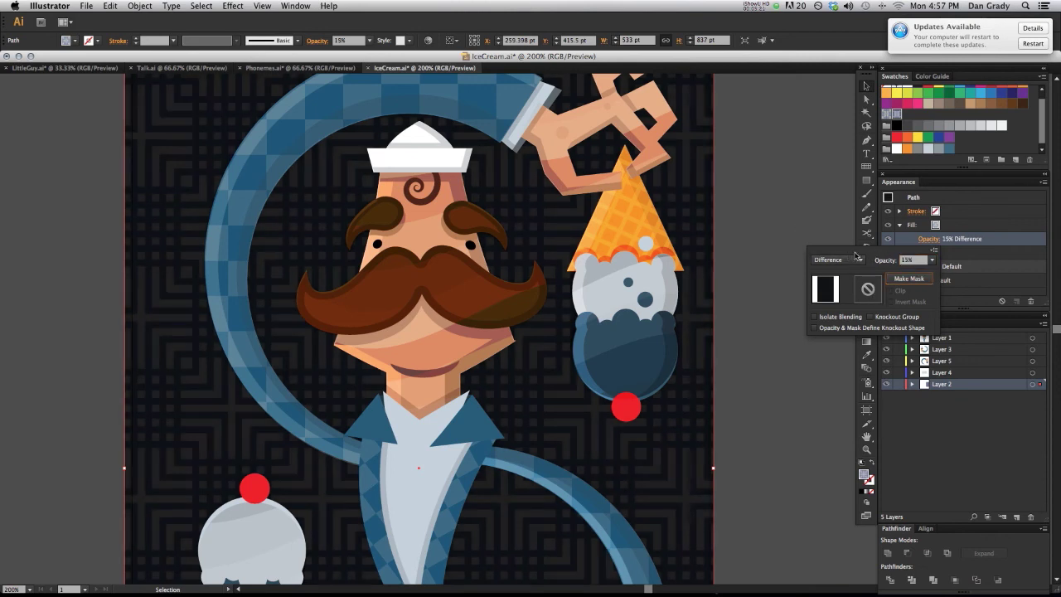
click(793, 247)
scroll(764, 274, up, 3)
scroll(764, 274, left, 2)
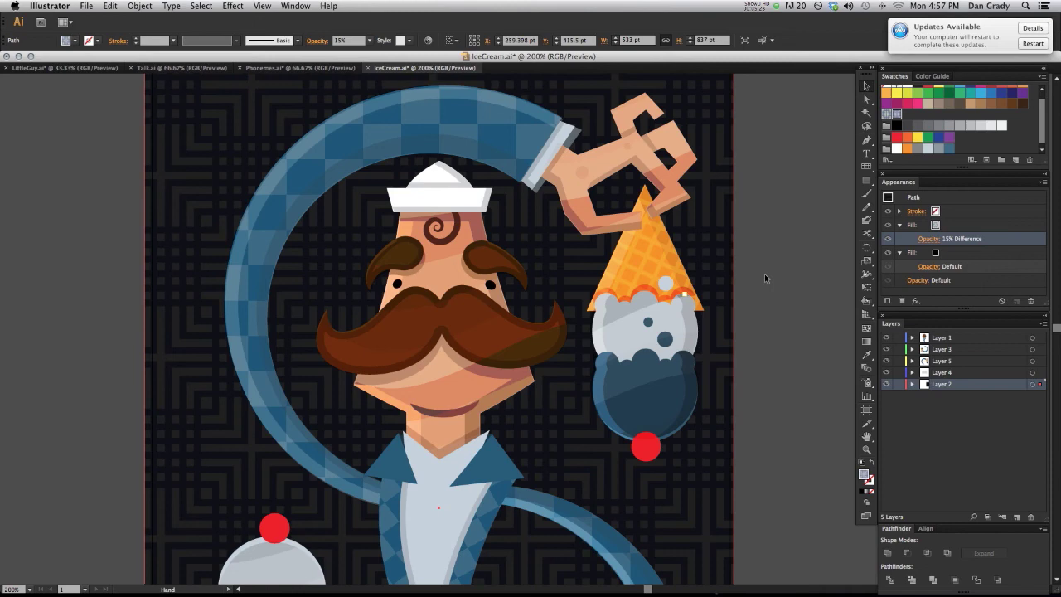
key(super+equal)
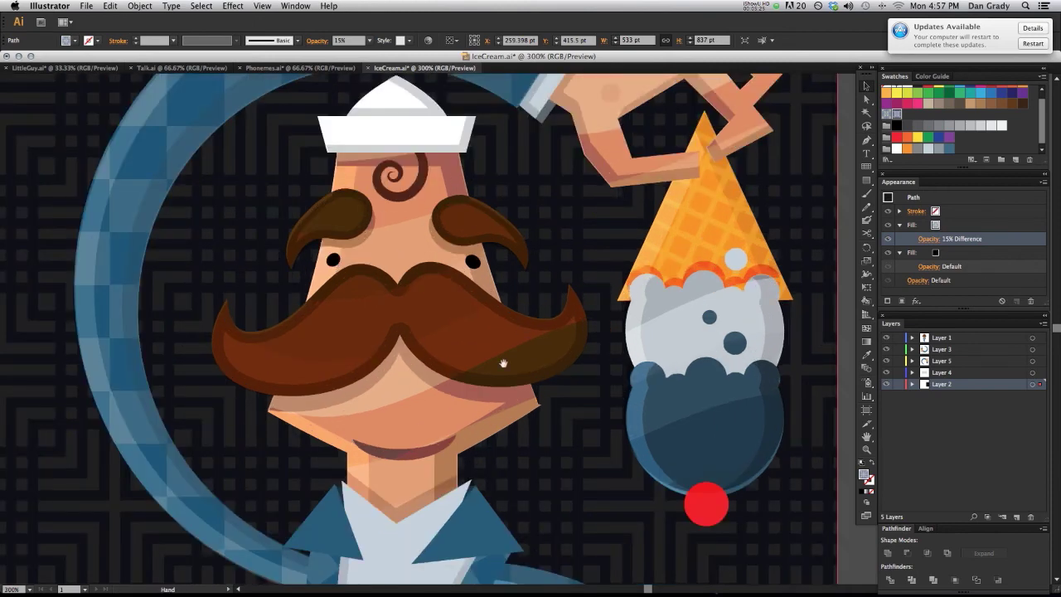
drag(504, 362, 556, 320)
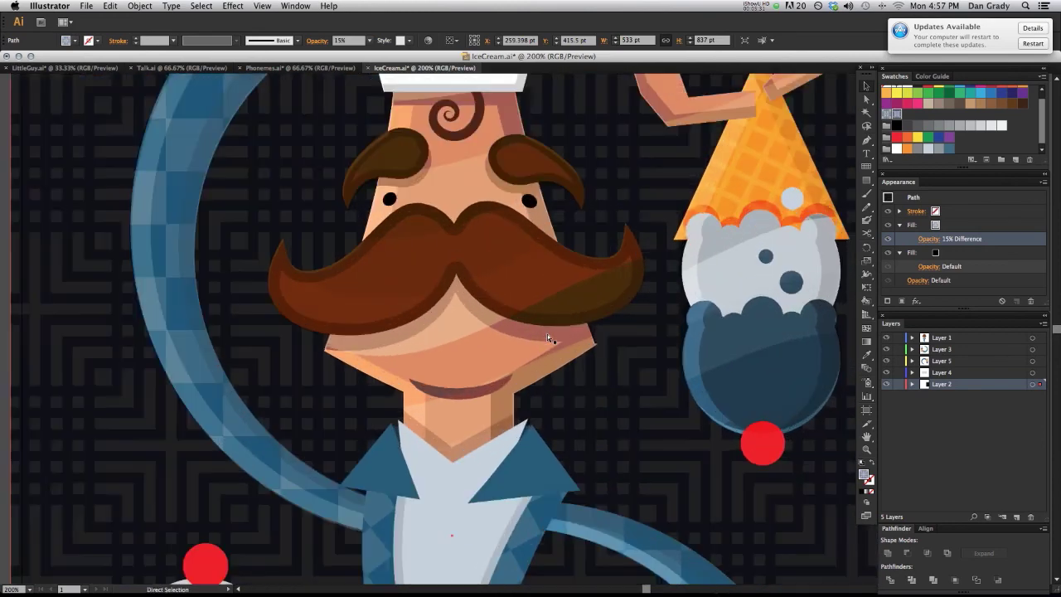
key(super+minus)
drag(643, 288, 633, 311)
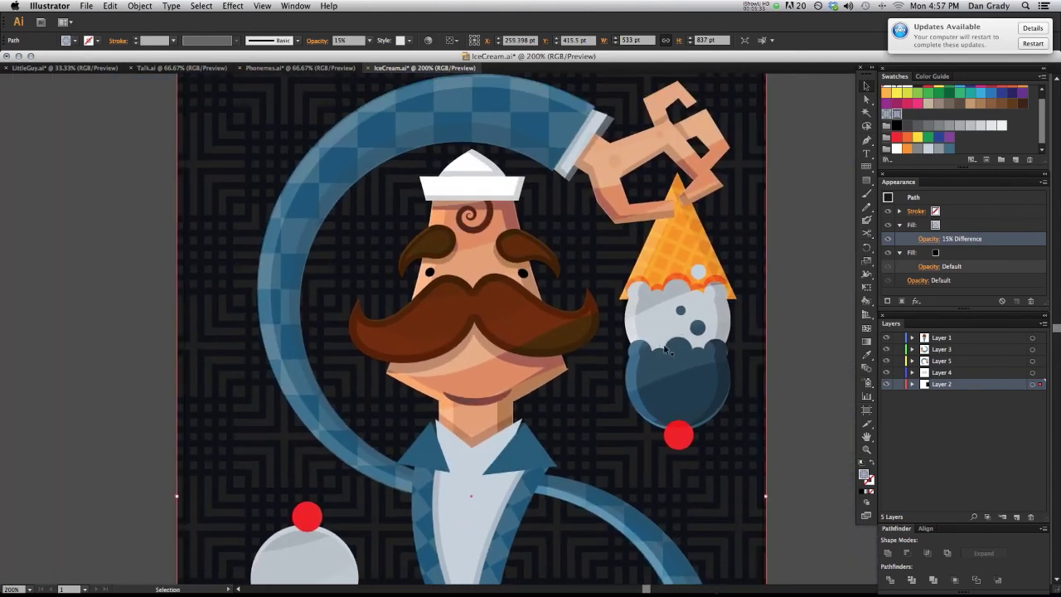
scroll(565, 314, down, 6)
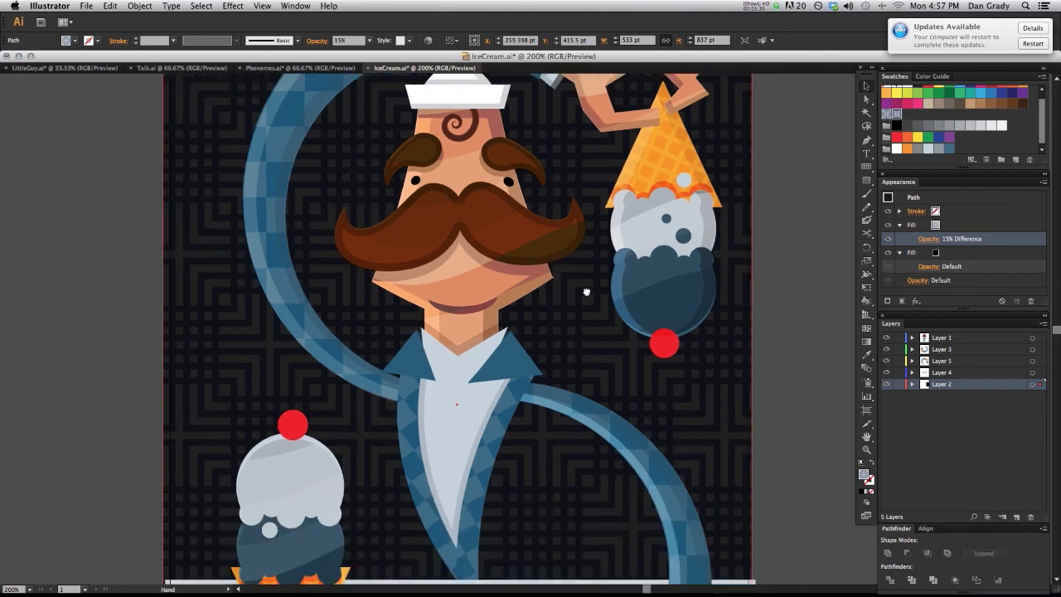
scroll(585, 315, up, 3)
scroll(577, 361, up, 3)
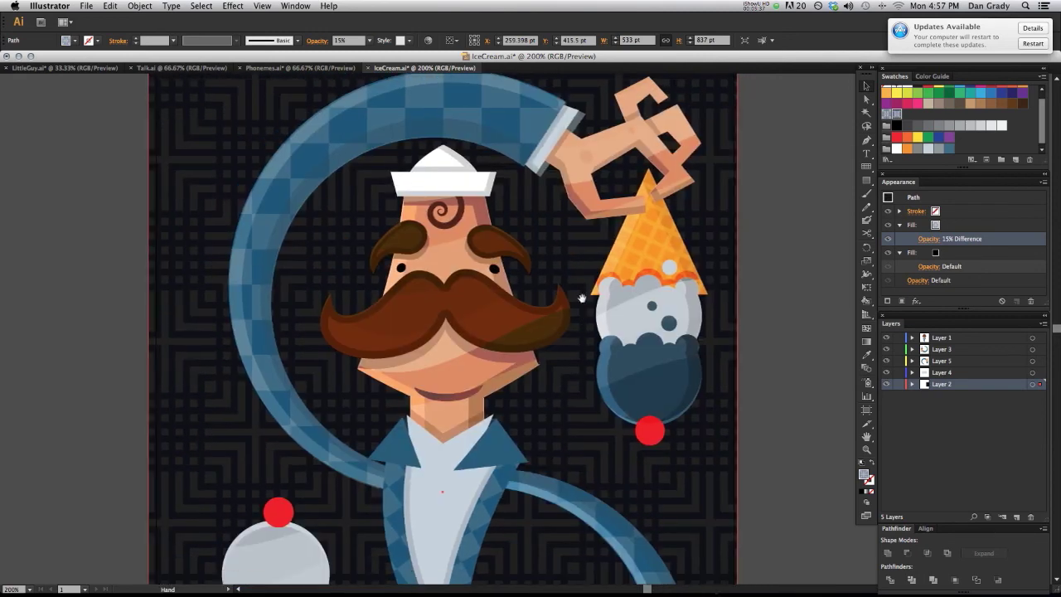
scroll(583, 331, up, 3)
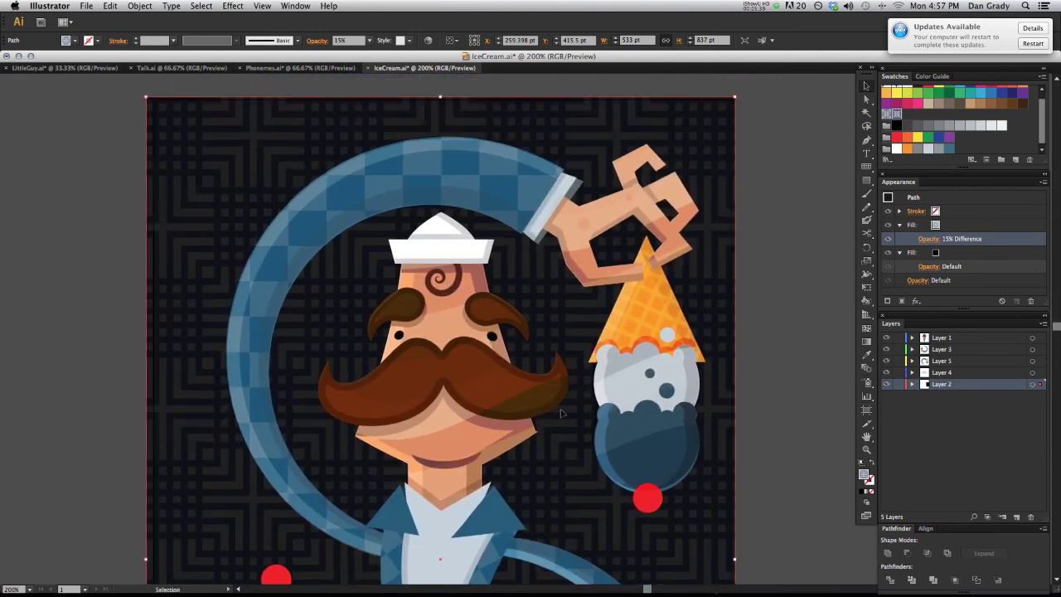
drag(570, 439, 589, 368)
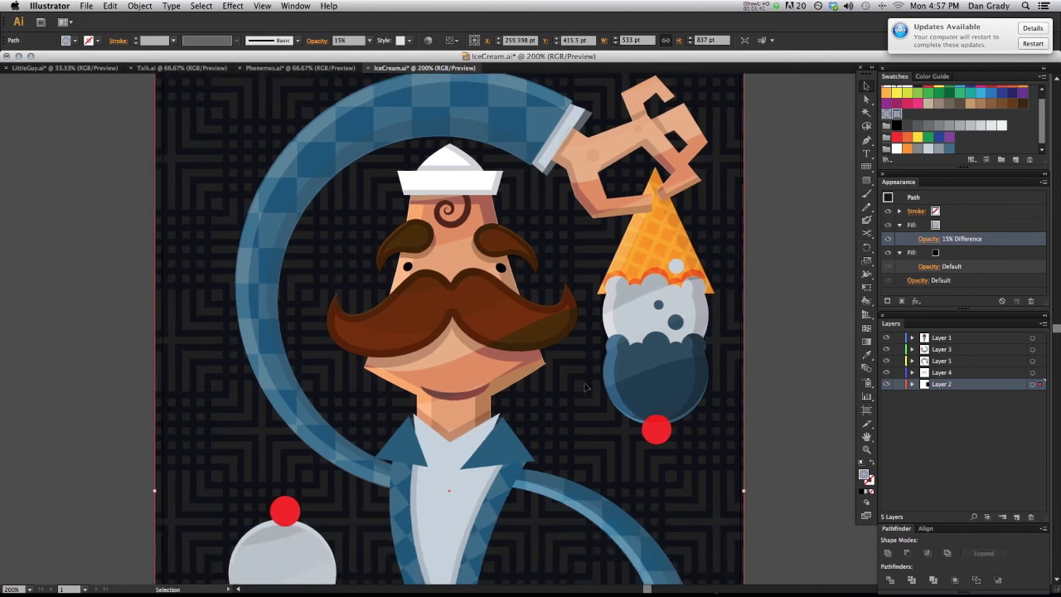
scroll(581, 395, up, 1)
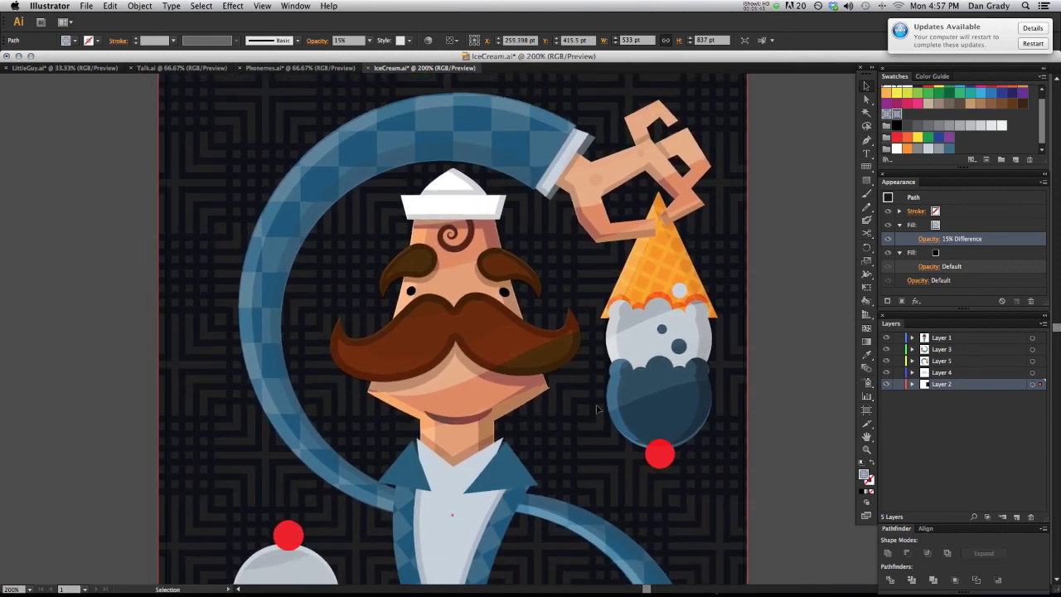